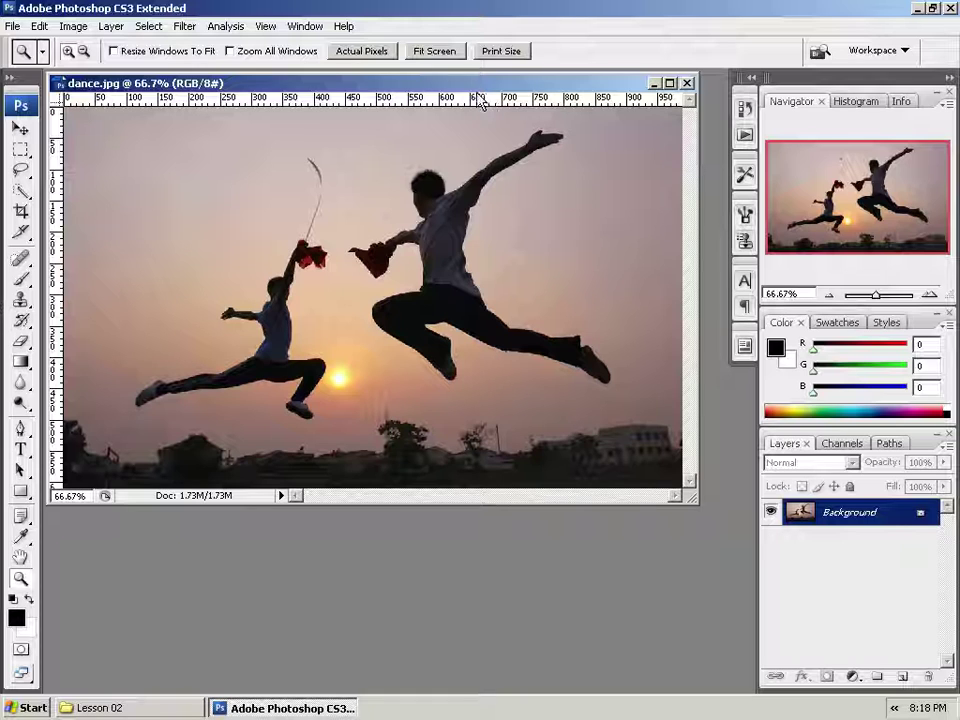
Save the dance photo under the new file name dance2 from File > Save As.
click(12, 27)
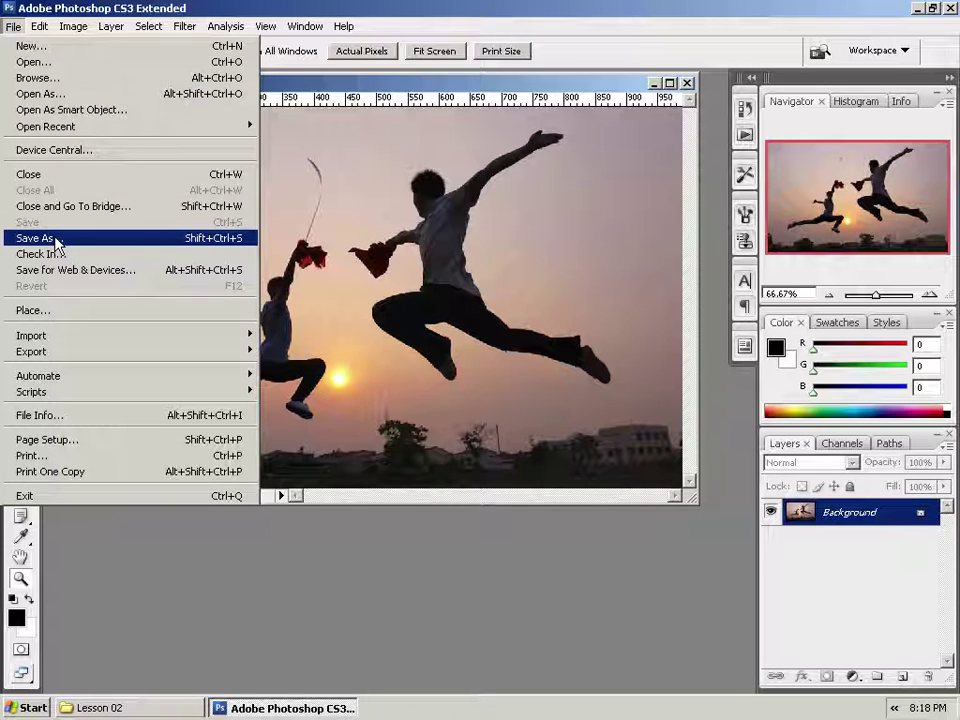
click(175, 240)
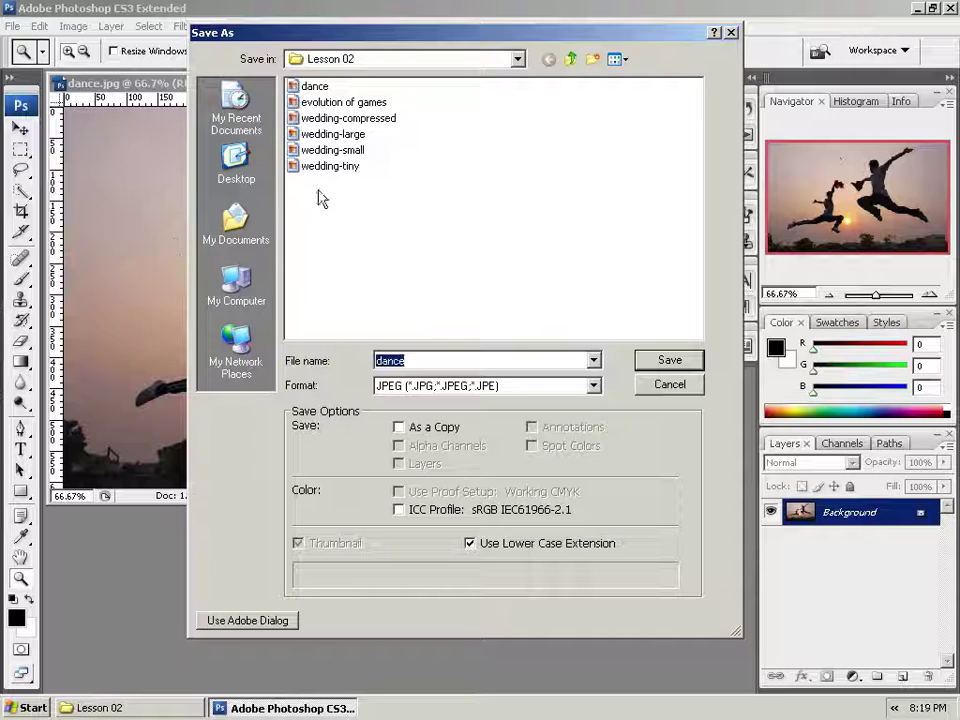
click(425, 361)
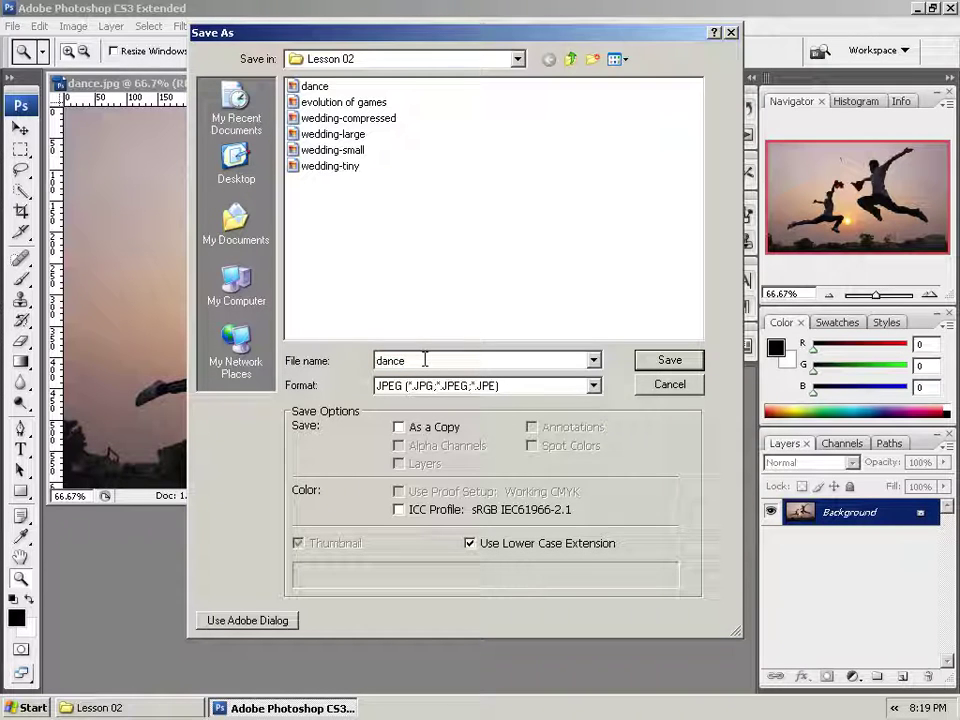
text(2)
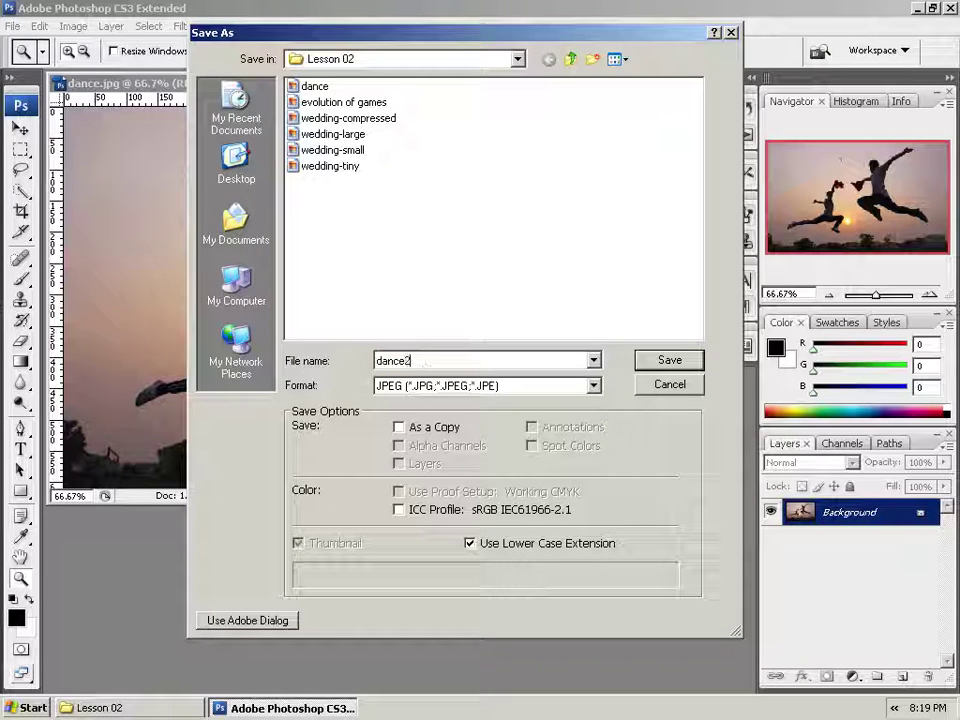
click(668, 362)
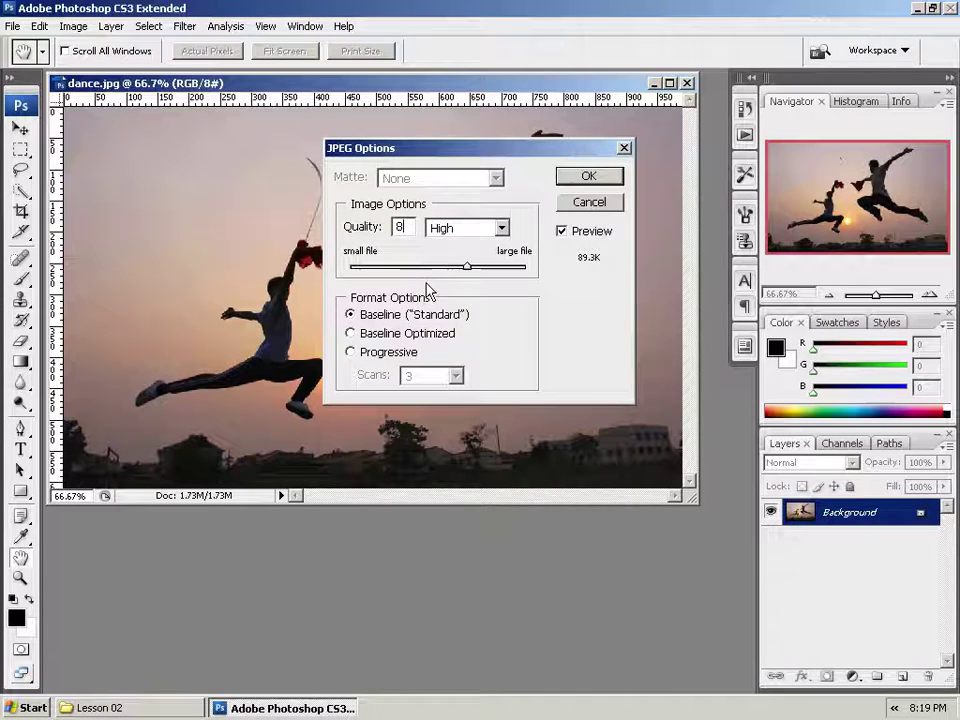
Compare JPEG size estimates at the High preset and at qualities 10, 8 and 1.
click(457, 232)
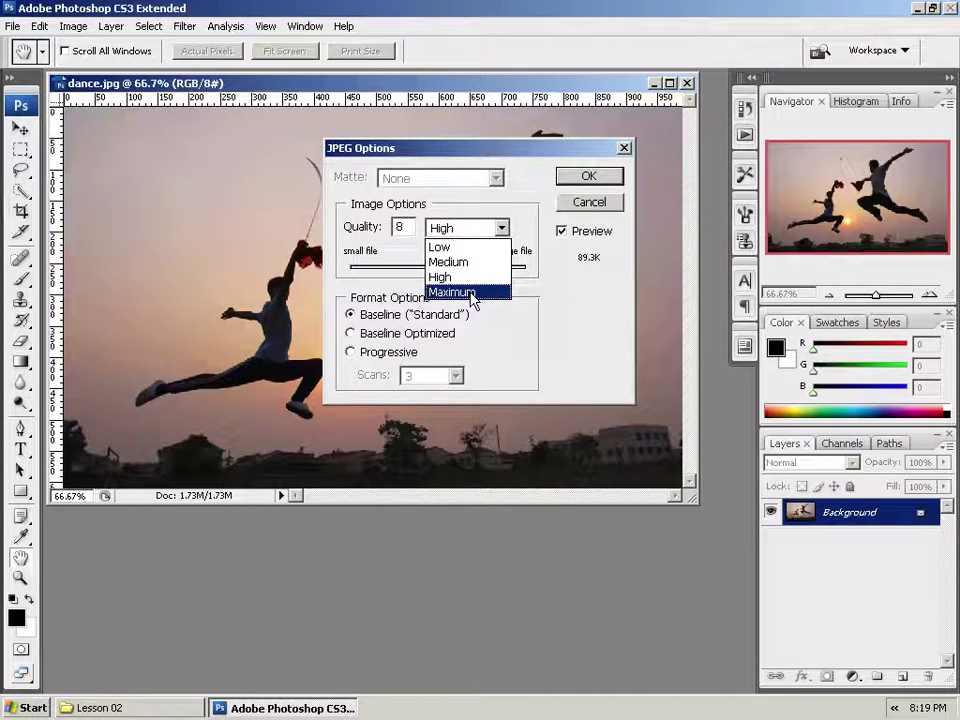
click(463, 277)
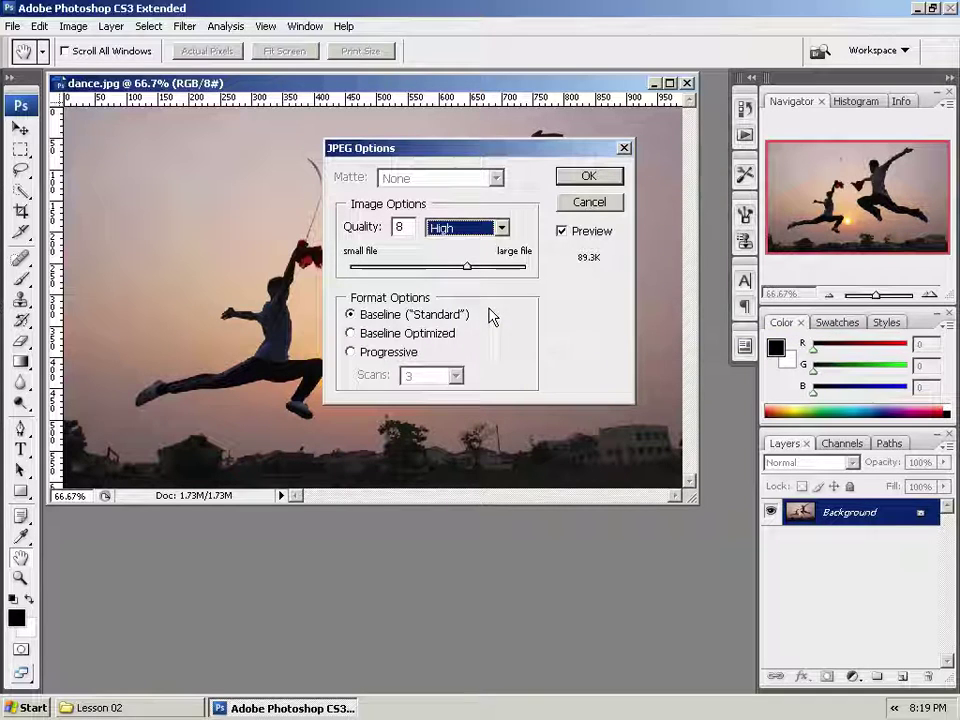
drag(469, 275, 503, 275)
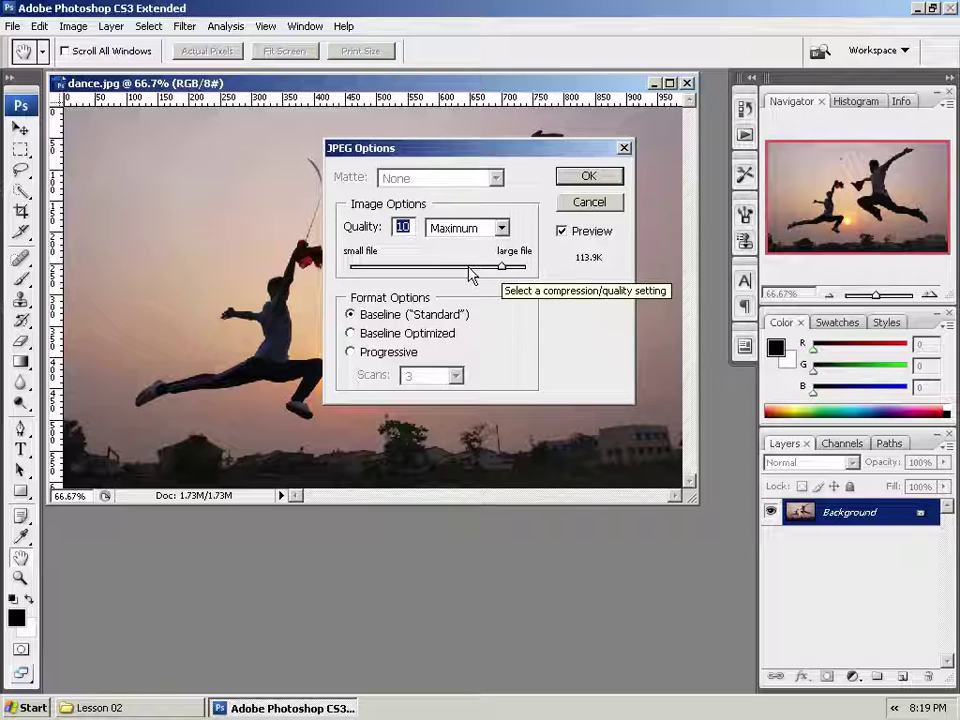
click(469, 268)
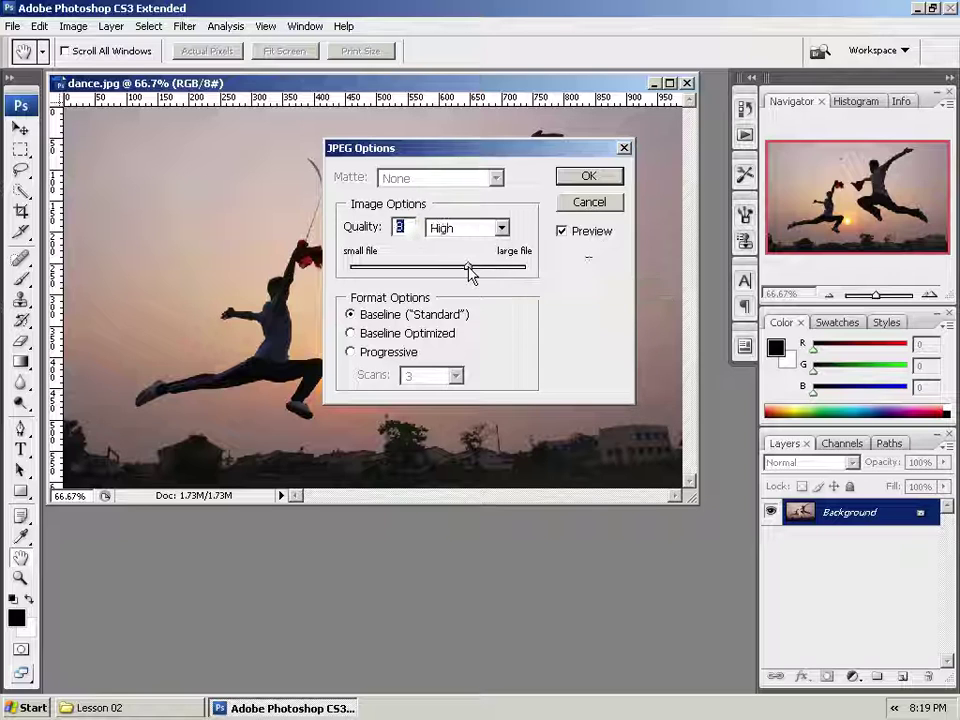
click(367, 268)
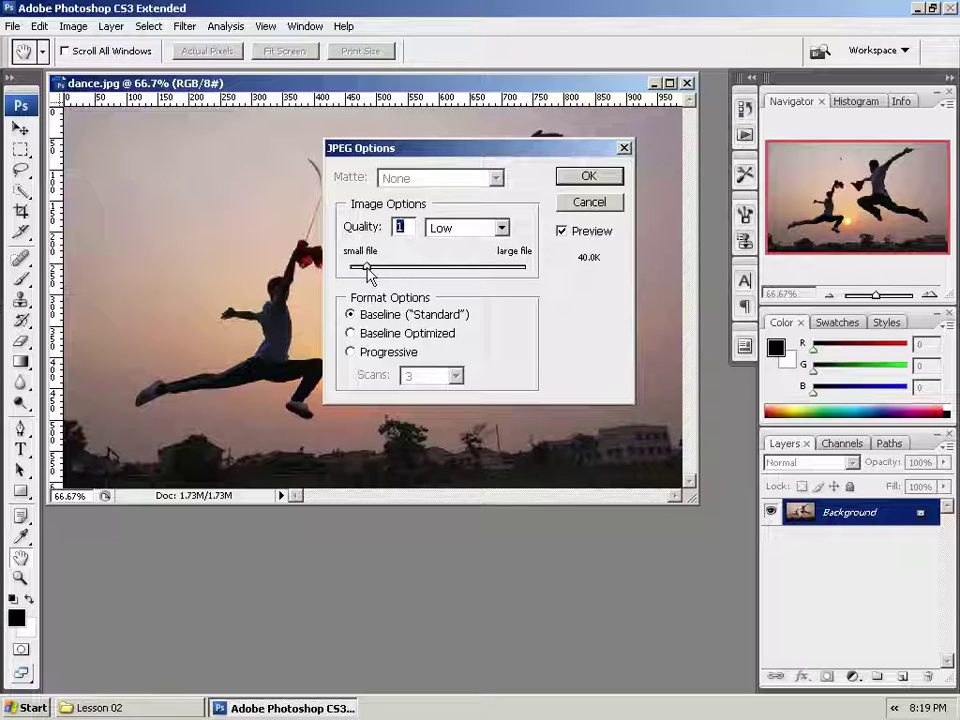
drag(366, 267, 405, 275)
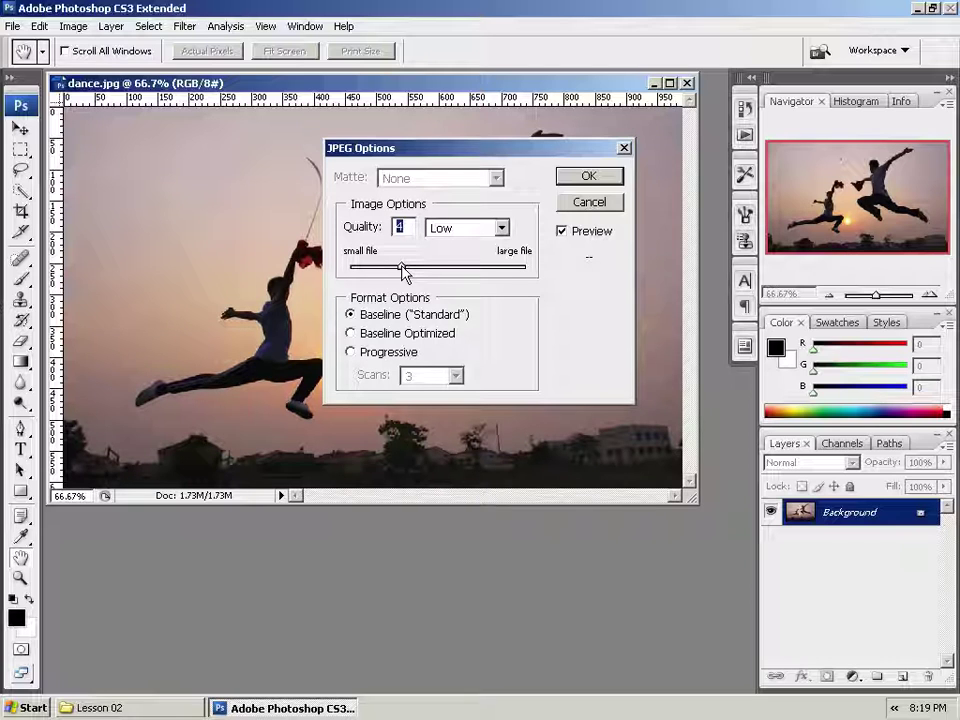
Set JPEG quality to the High preset, 8, and confirm saving dance2.jpg.
click(458, 231)
click(457, 279)
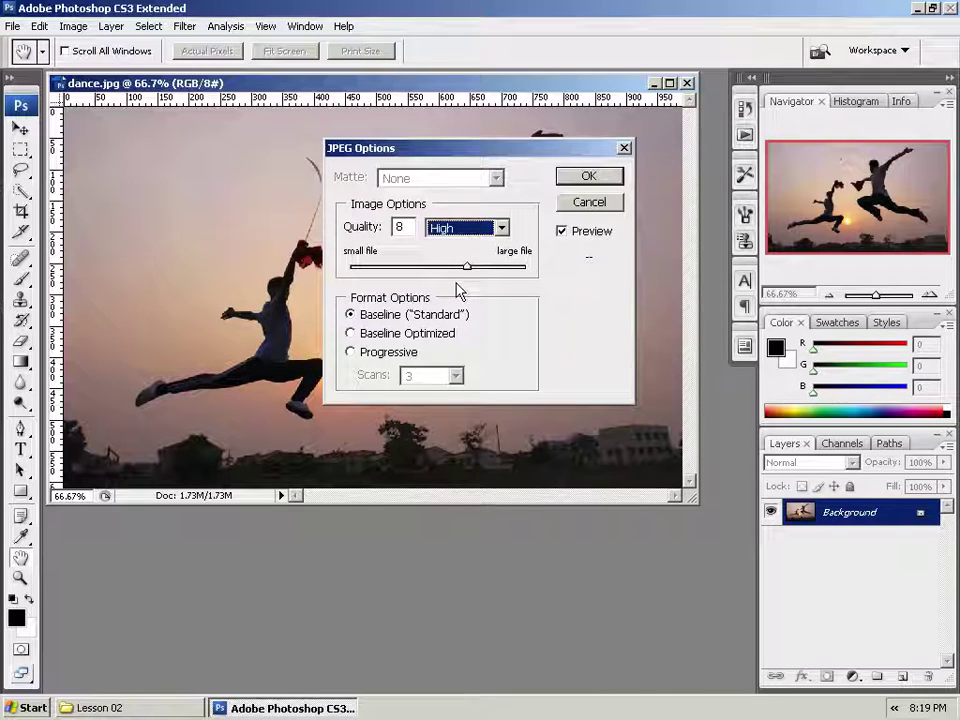
click(598, 178)
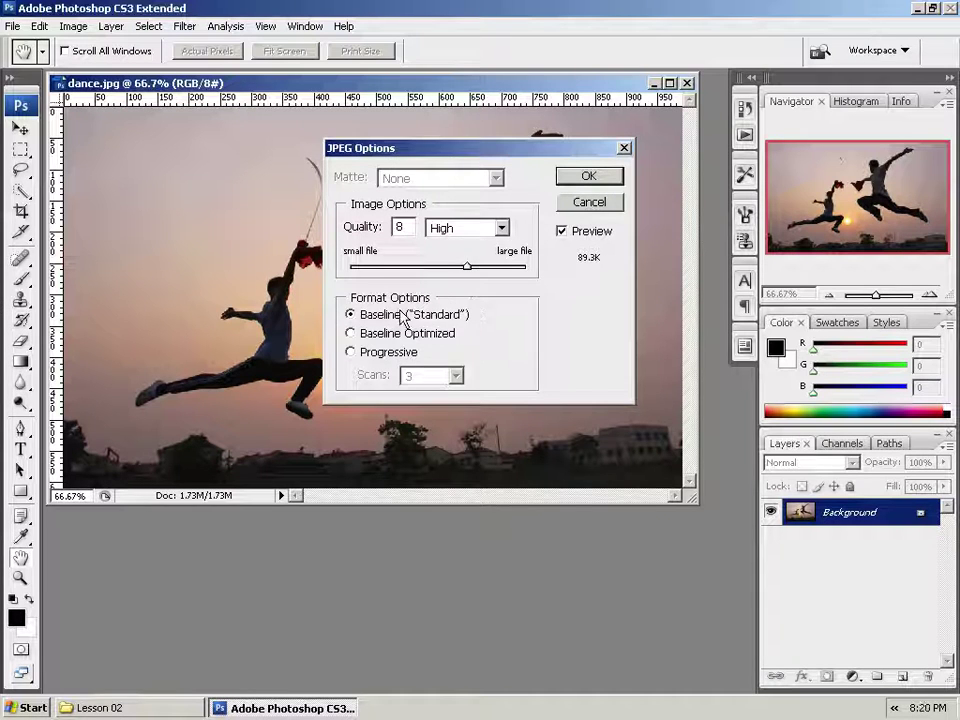
click(572, 184)
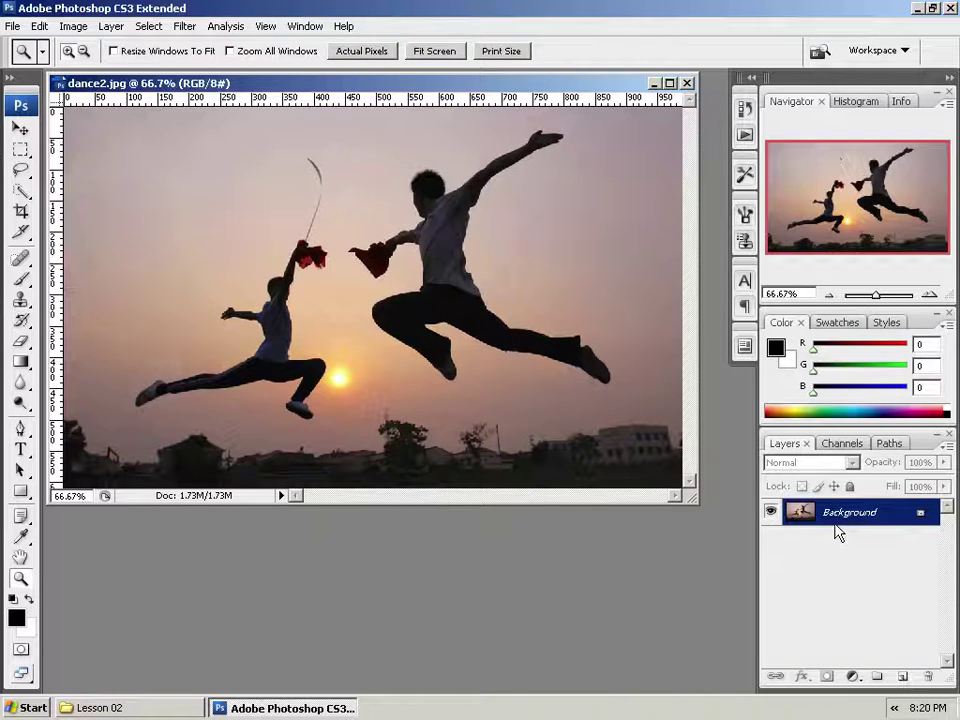
Duplicate the Background layer and delete the sky around the dancers from the copy.
right_click(836, 531)
click(760, 536)
key(Return)
click(20, 190)
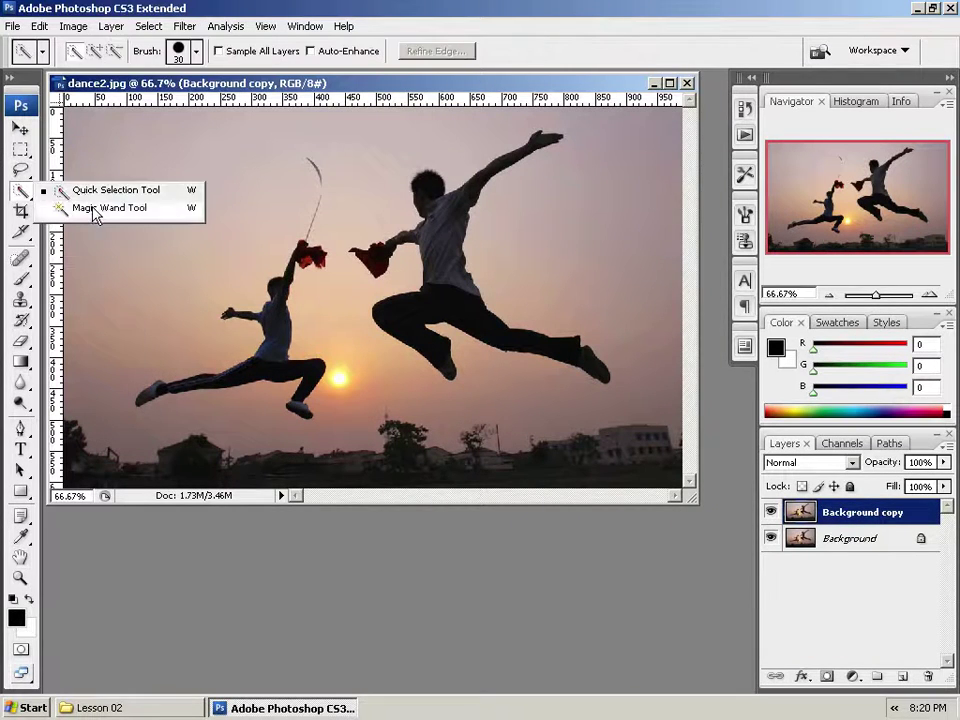
click(94, 212)
click(150, 170)
click(20, 190)
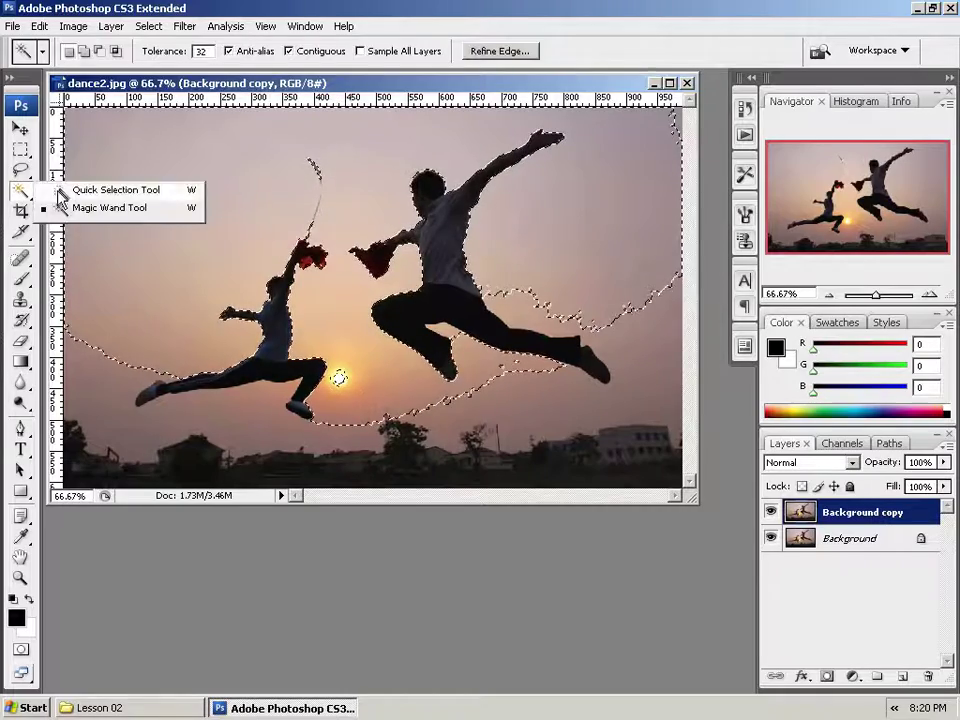
click(100, 189)
click(140, 370)
mouse_move(133, 418)
mouse_down()
mouse_move(400, 230)
mouse_move(300, 150)
mouse_move(440, 230)
mouse_up()
key(Delete)
Add a new Layer 1 and fill it with a red-to-black gradient.
key(ctrl+shift+alt+n)
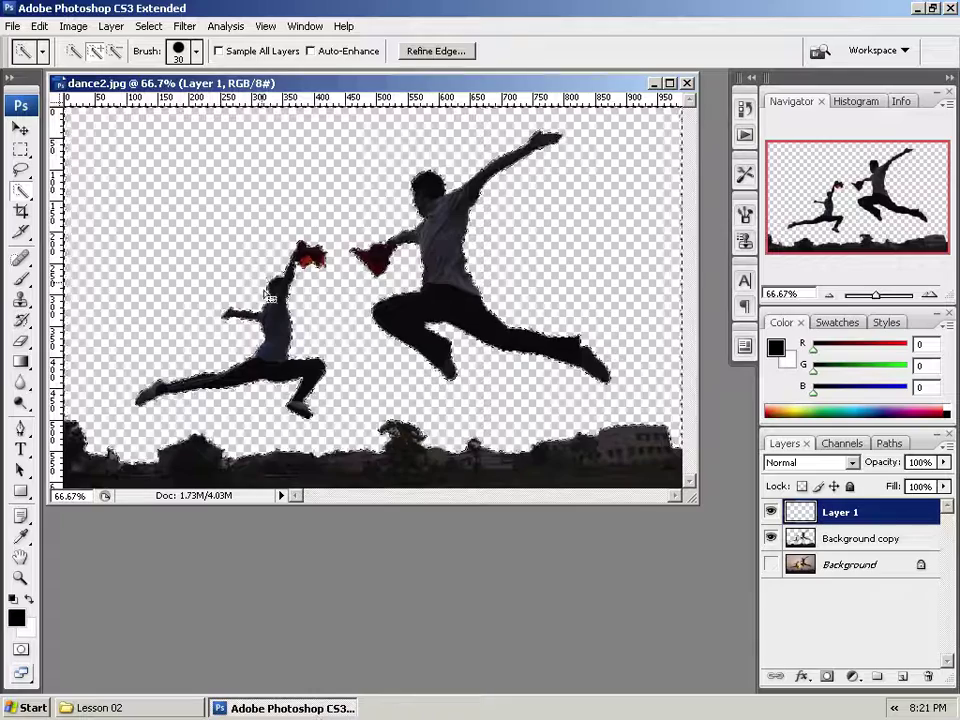
click(20, 365)
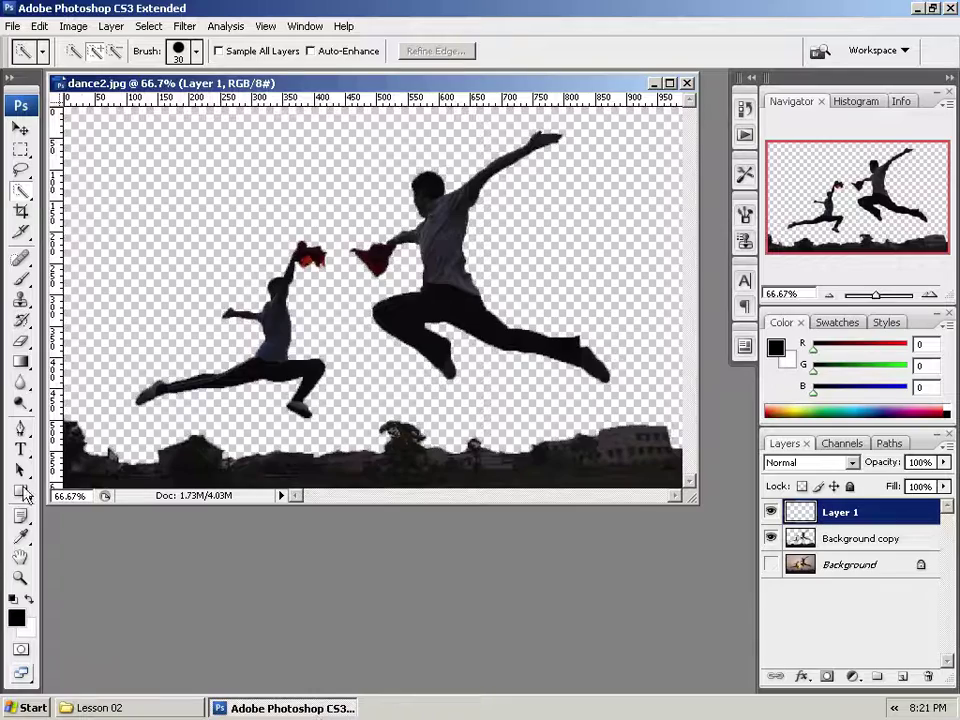
click(60, 50)
click(436, 142)
click(315, 142)
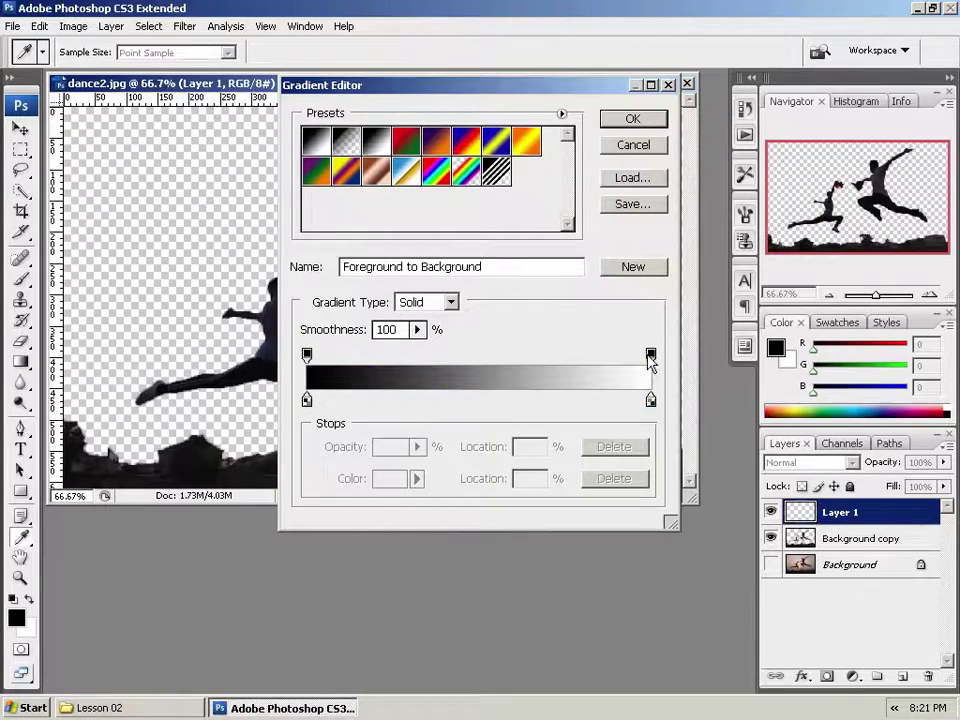
click(651, 355)
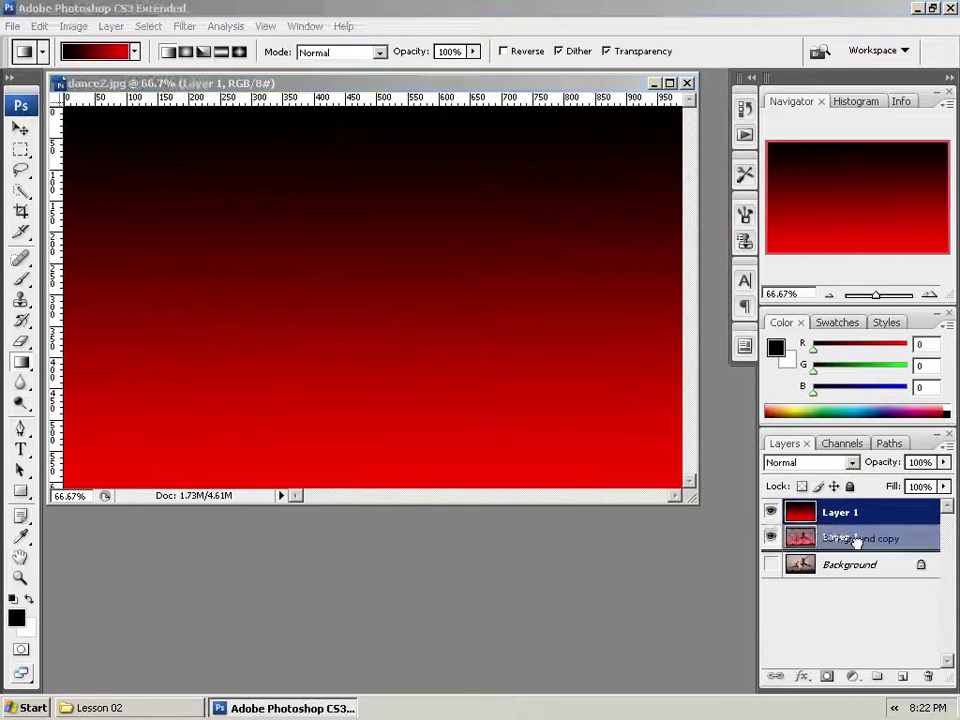
drag(857, 540, 857, 577)
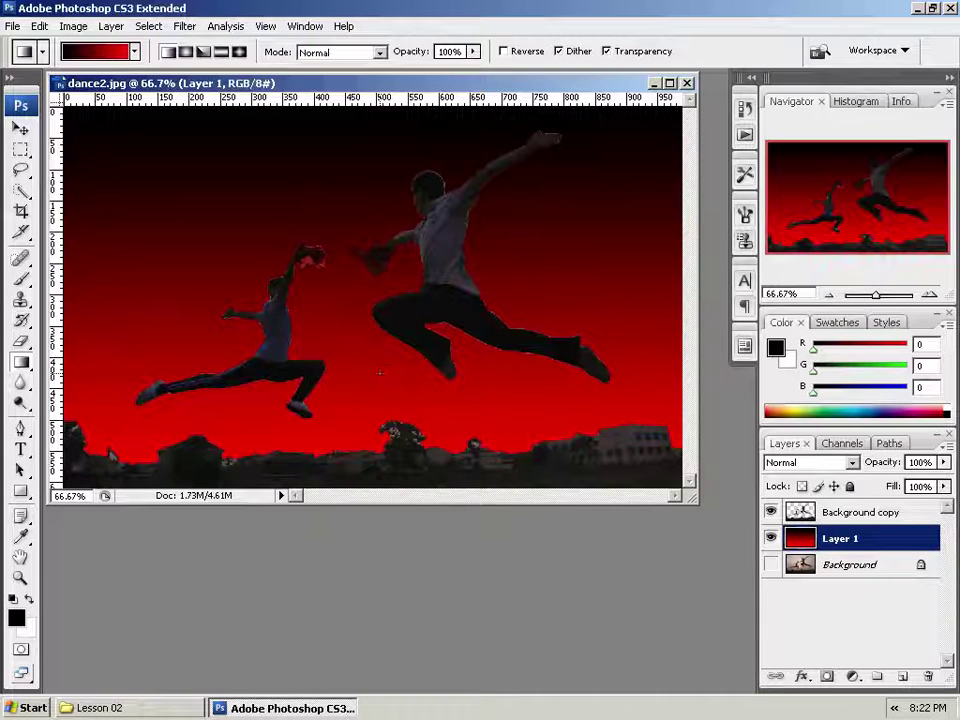
Save the layered composite as the Photoshop file dance2.psd with Maximize compatibility on.
click(13, 26)
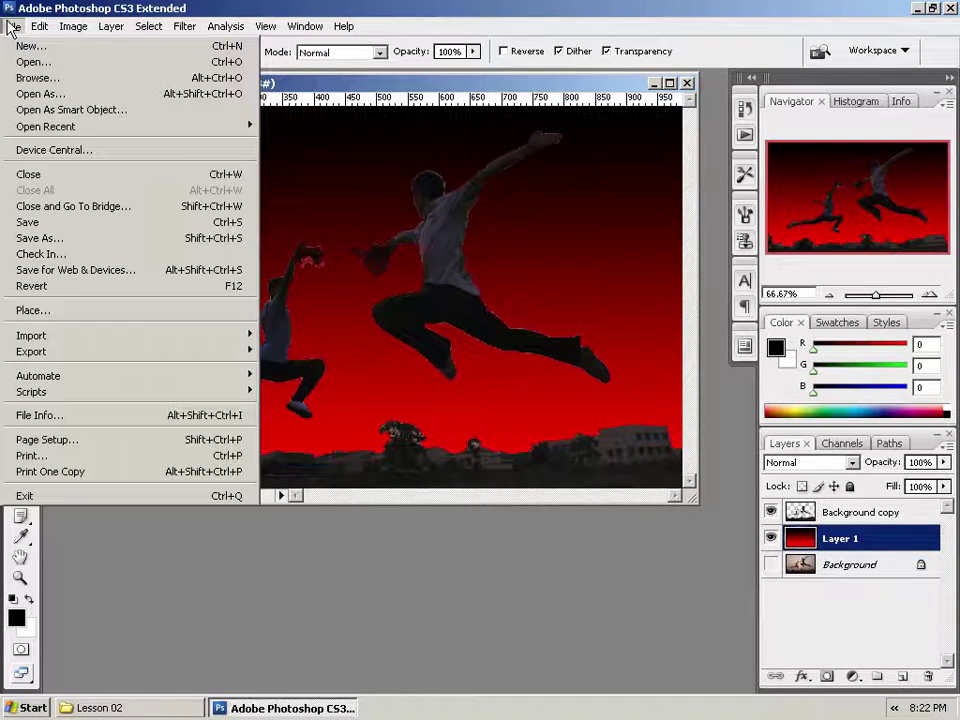
click(35, 226)
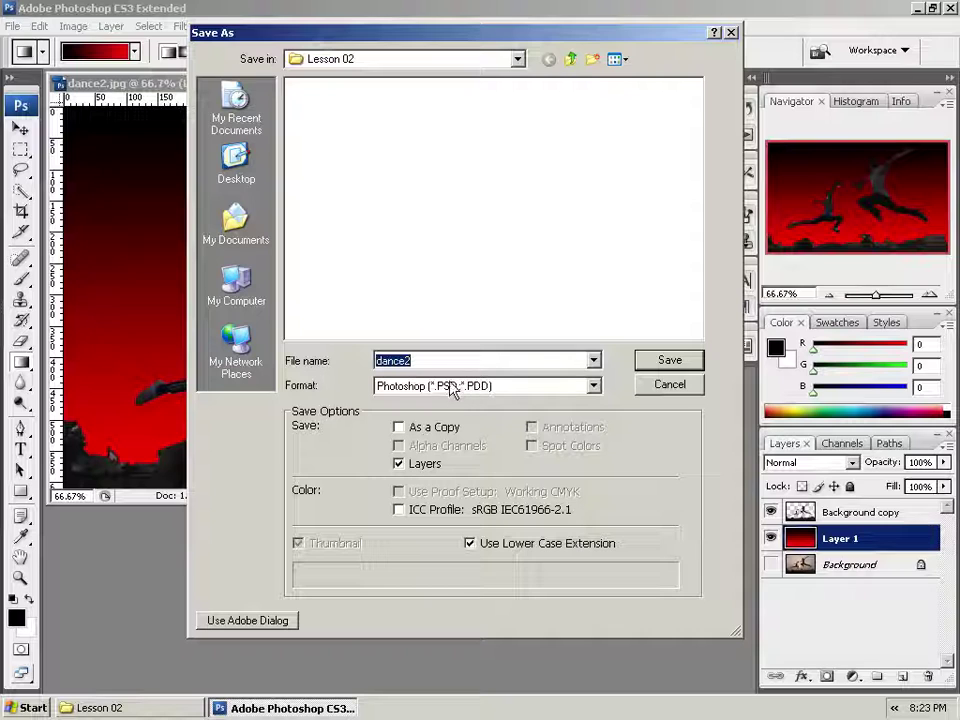
click(657, 362)
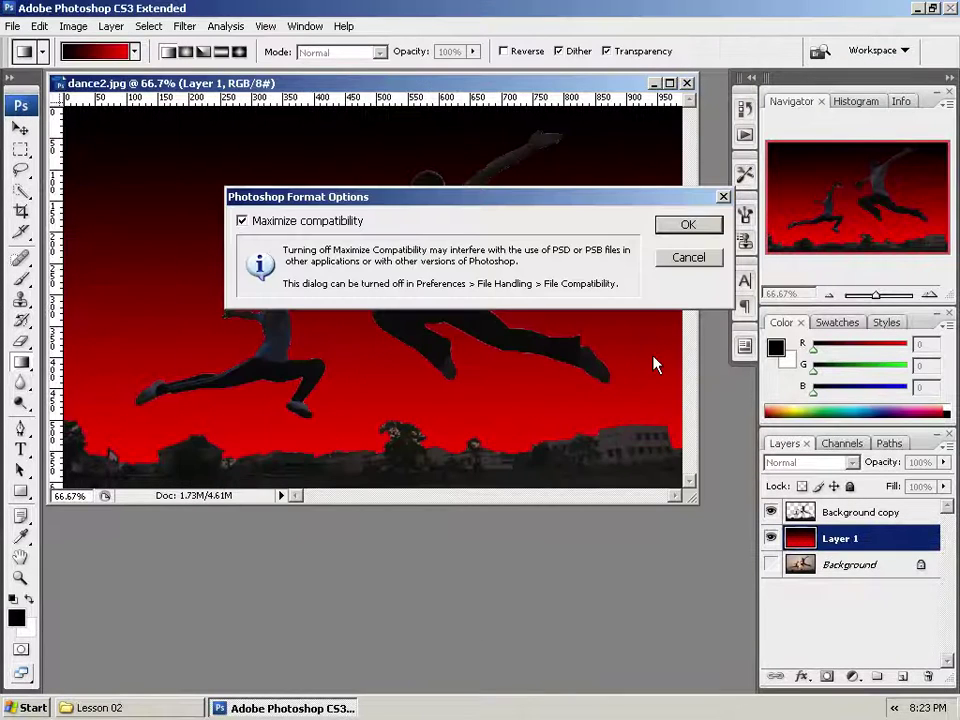
click(678, 228)
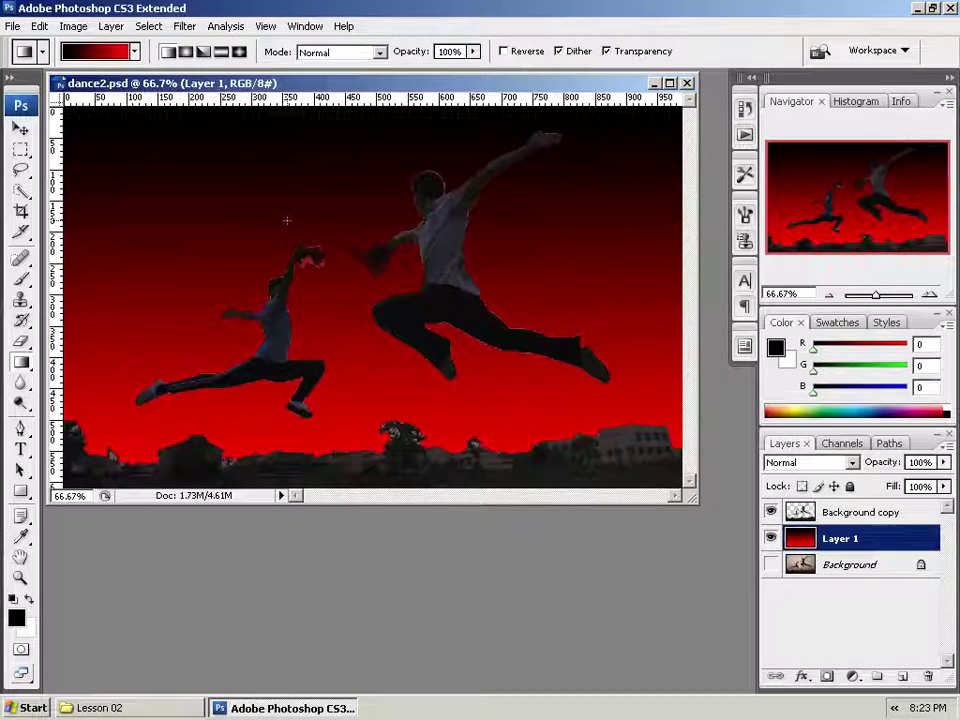
click(14, 26)
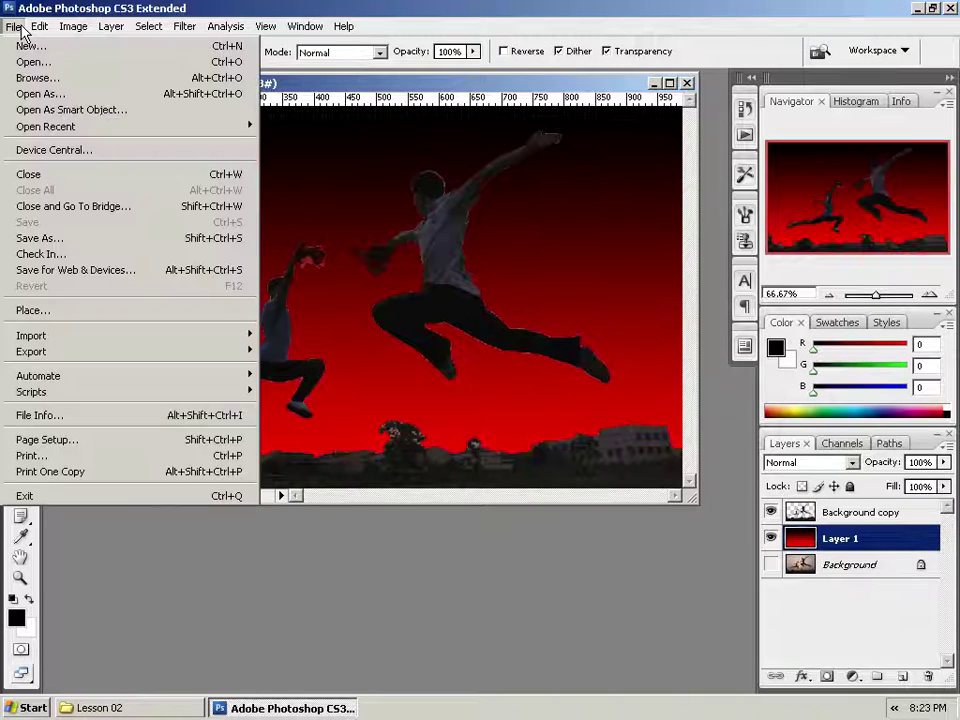
click(72, 244)
click(512, 392)
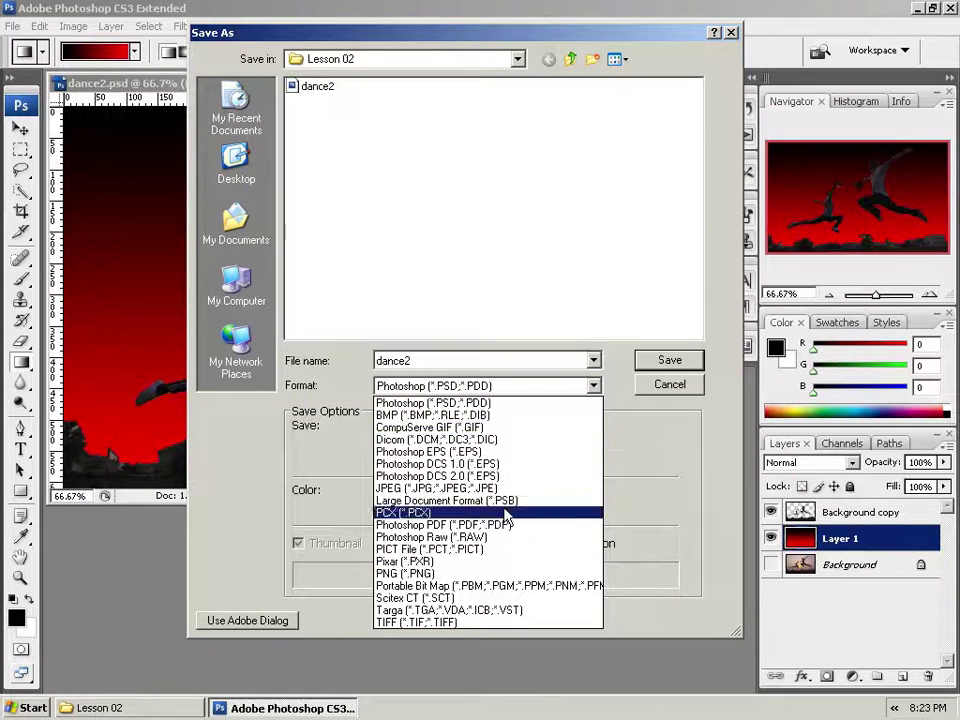
click(648, 398)
click(652, 392)
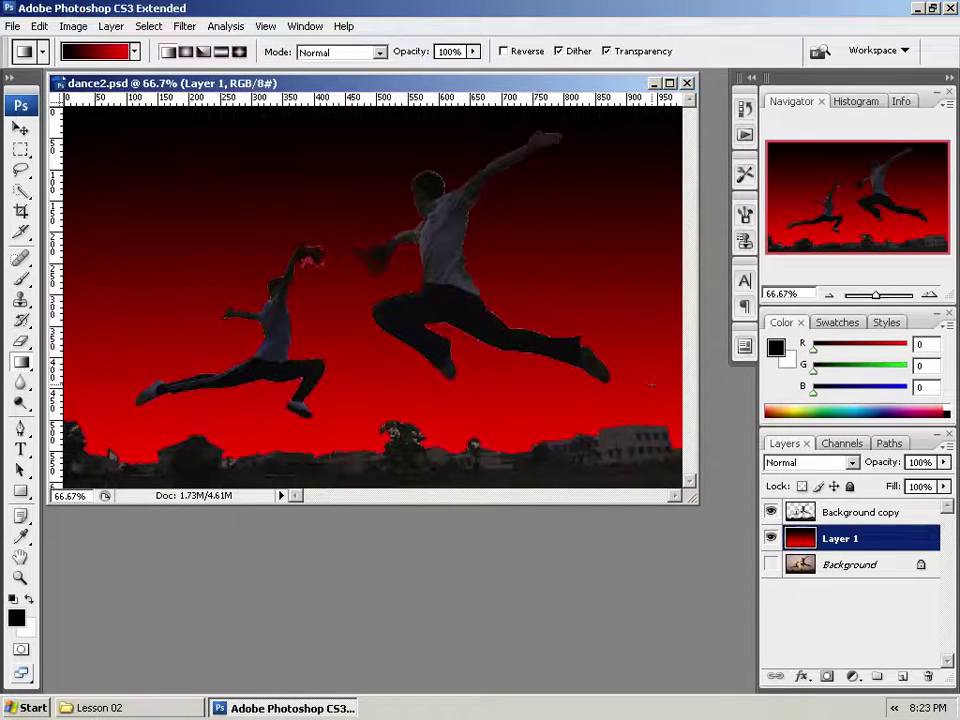
In Save for Web & Devices, set the export to JPEG at quality 74 (about 60.4K).
click(13, 27)
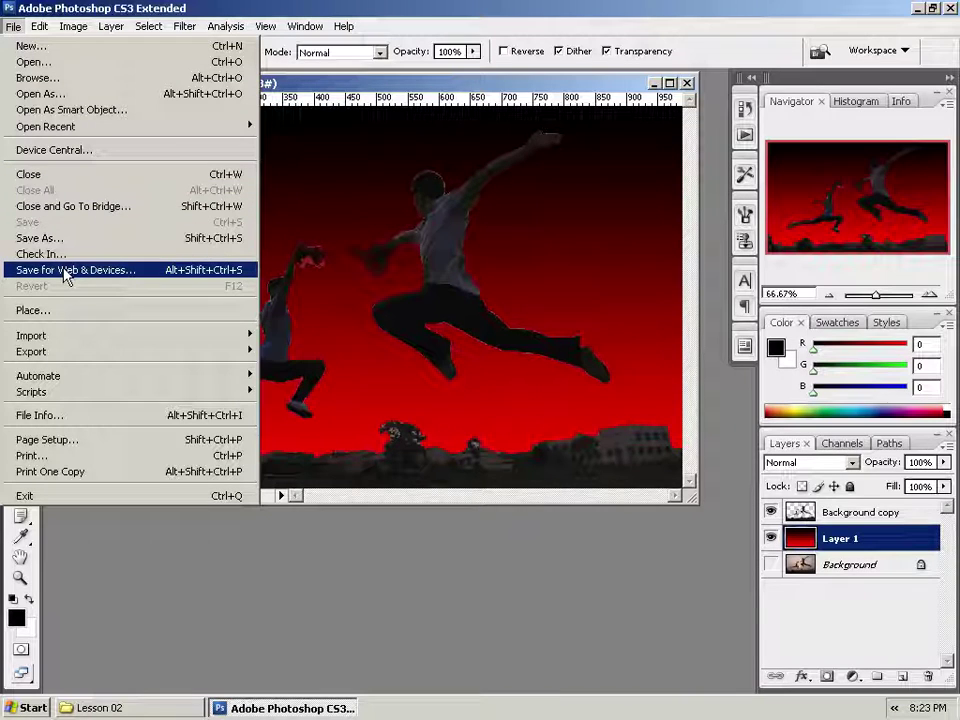
click(122, 270)
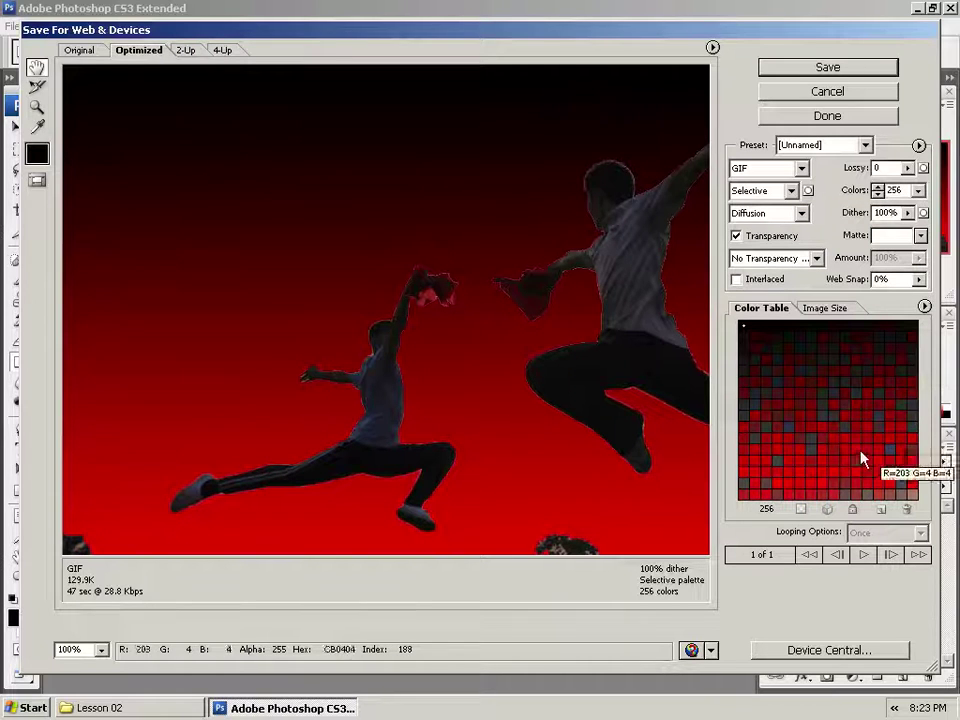
click(801, 168)
click(790, 206)
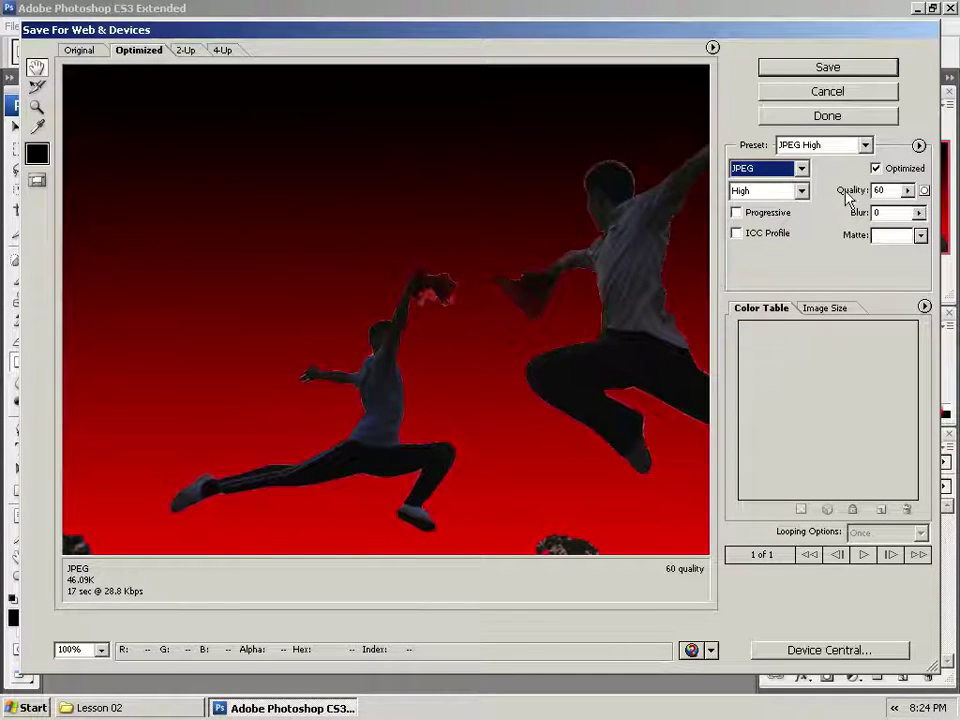
click(907, 191)
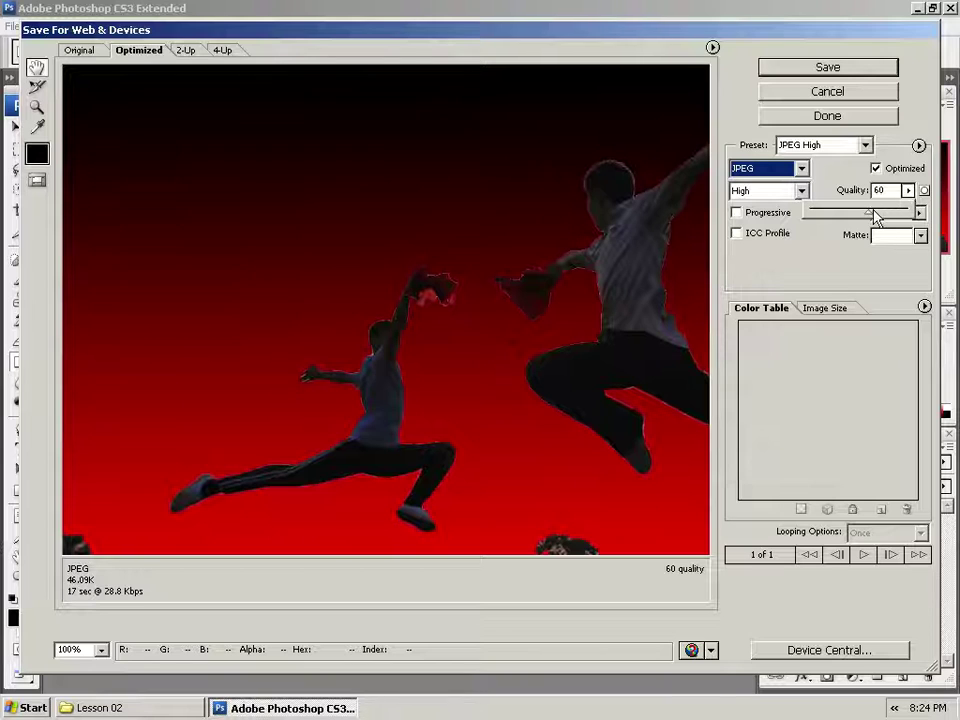
mouse_move(872, 216)
mouse_down()
mouse_move(893, 222)
mouse_move(849, 220)
mouse_move(893, 222)
mouse_move(880, 215)
mouse_up()
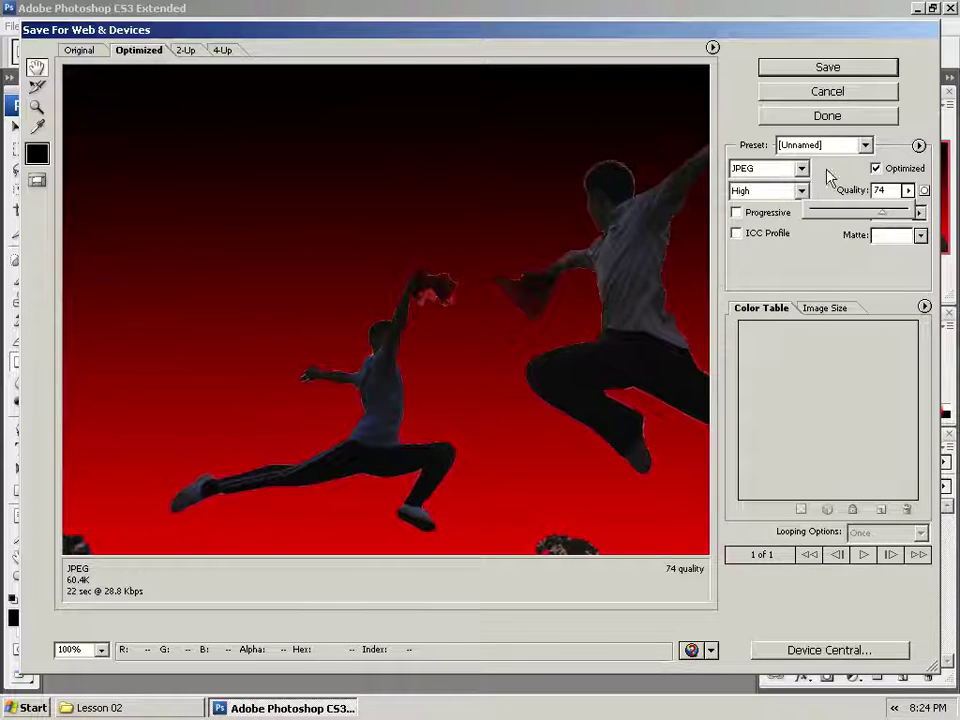
click(812, 170)
click(835, 147)
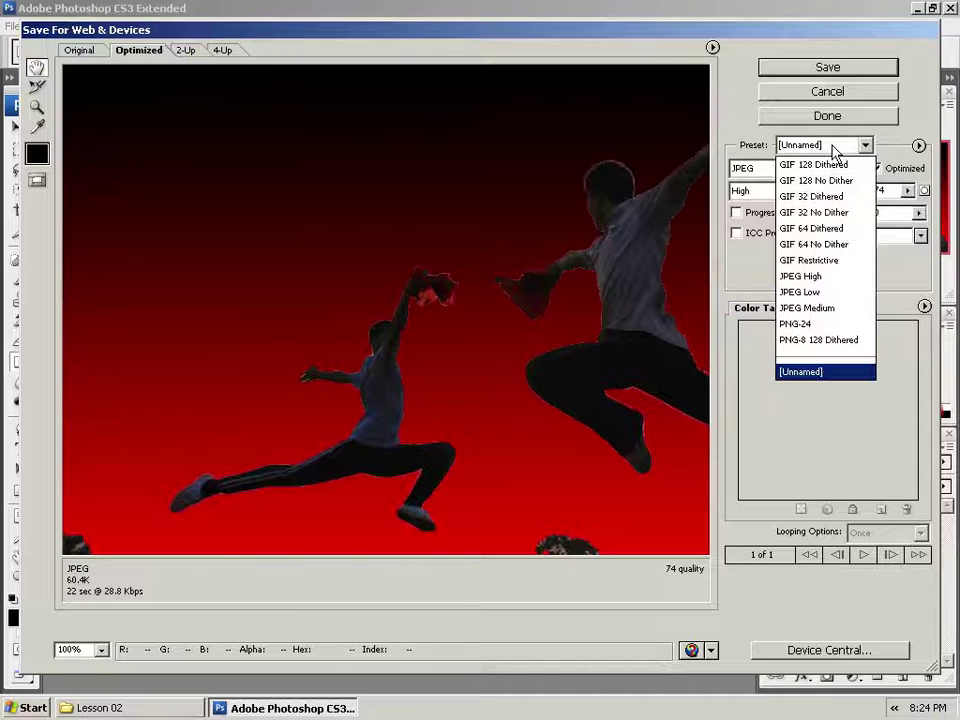
click(908, 150)
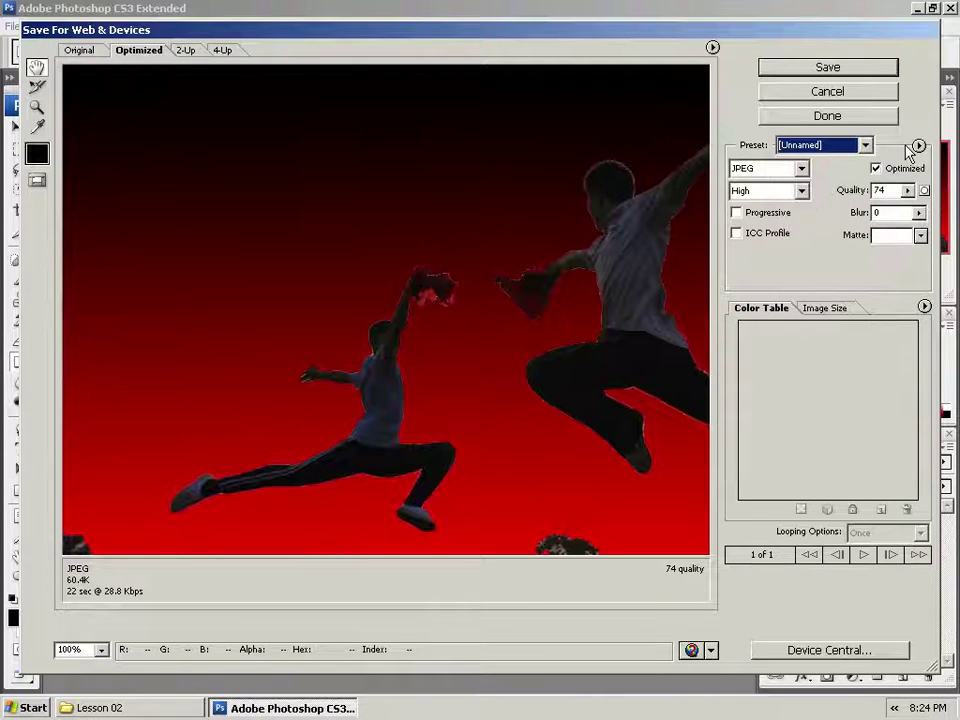
click(761, 170)
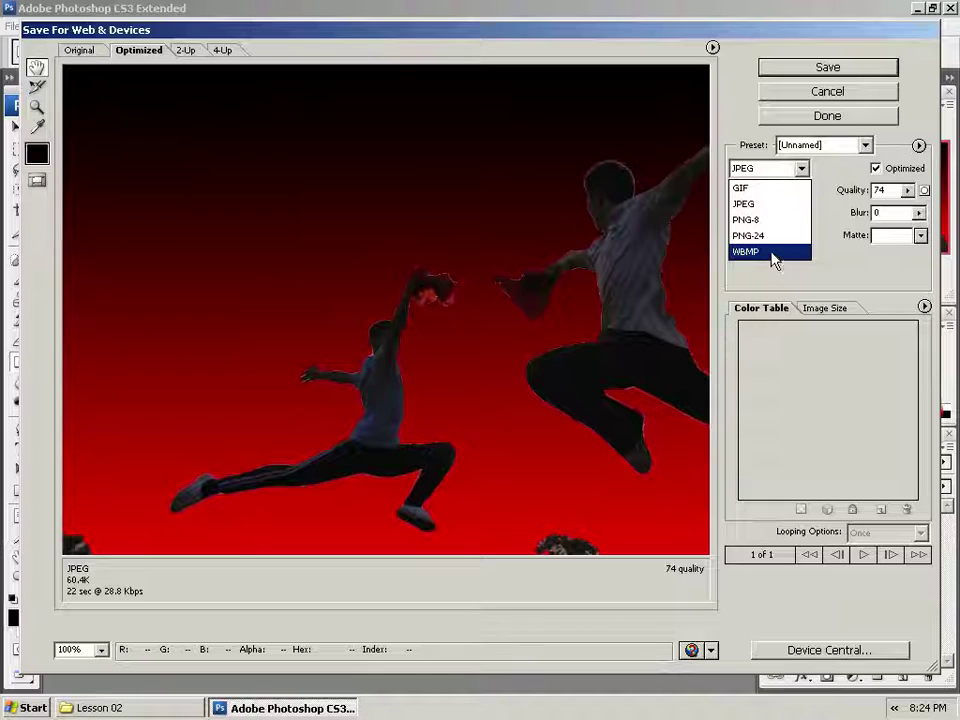
click(779, 206)
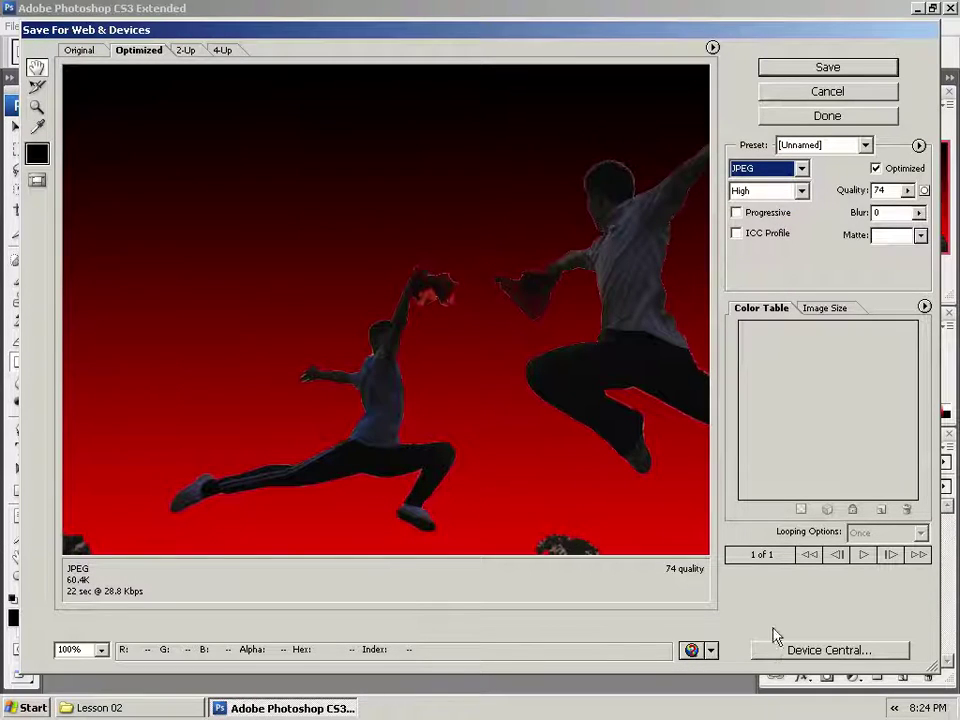
Save the optimized JPEG as dance3 in Digital Life > Photoshop > Lesson 02.
click(827, 68)
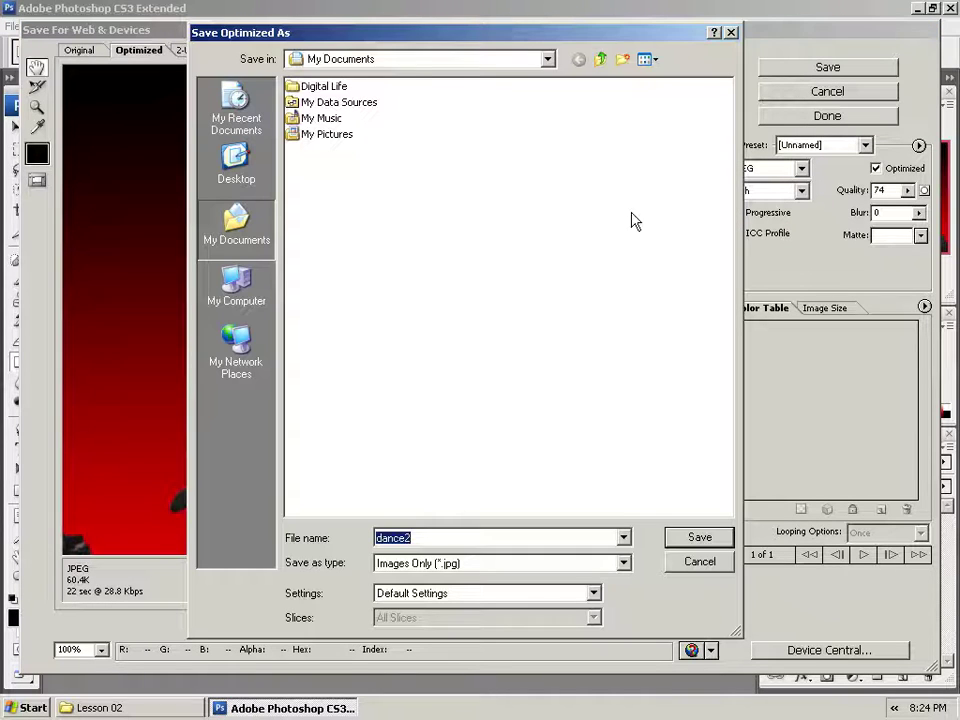
click(306, 88)
double_click(318, 87)
double_click(317, 86)
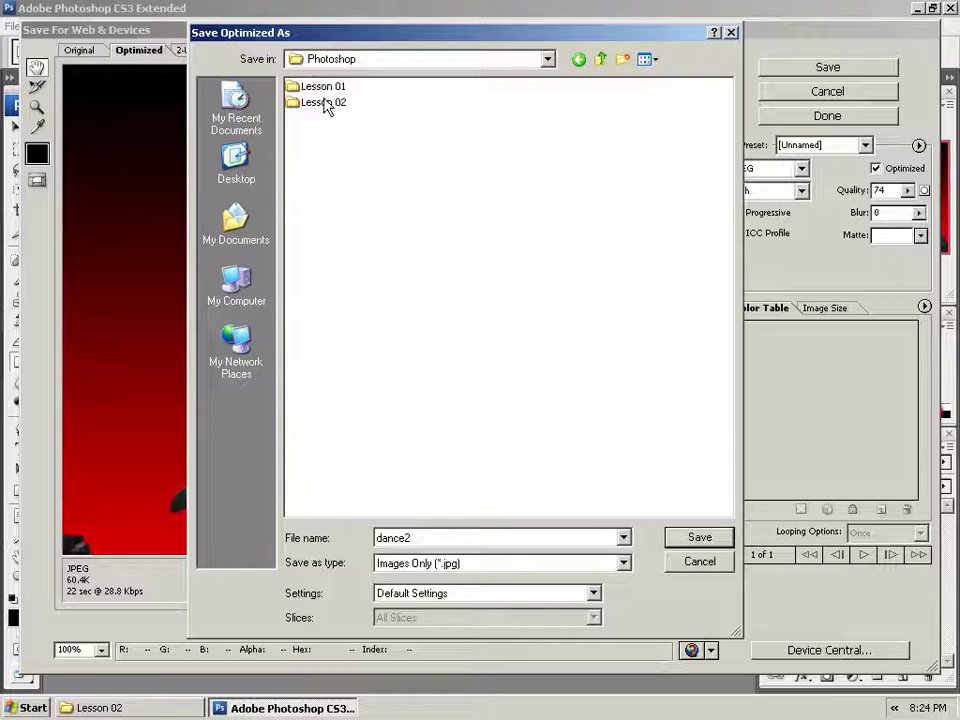
double_click(322, 102)
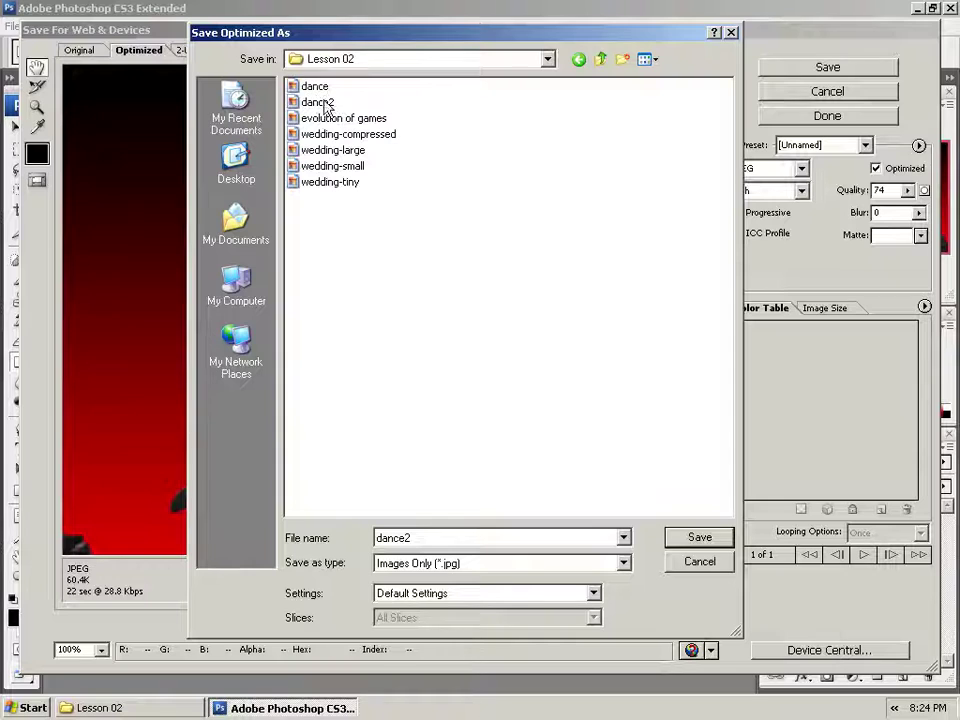
double_click(453, 536)
click(453, 536)
key(BackSpace)
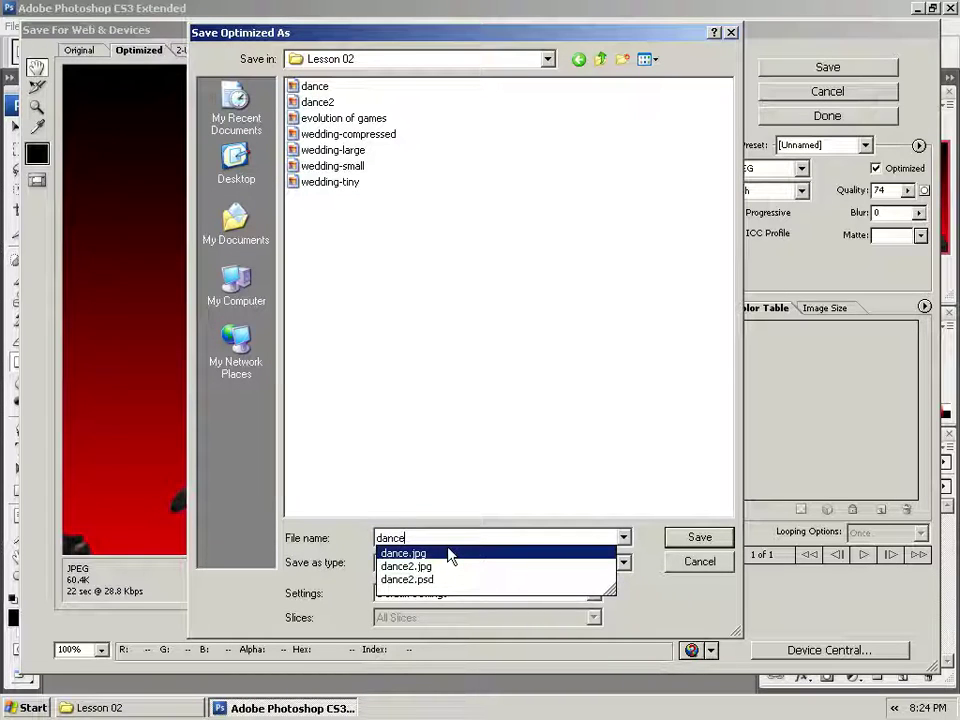
text(3)
click(677, 543)
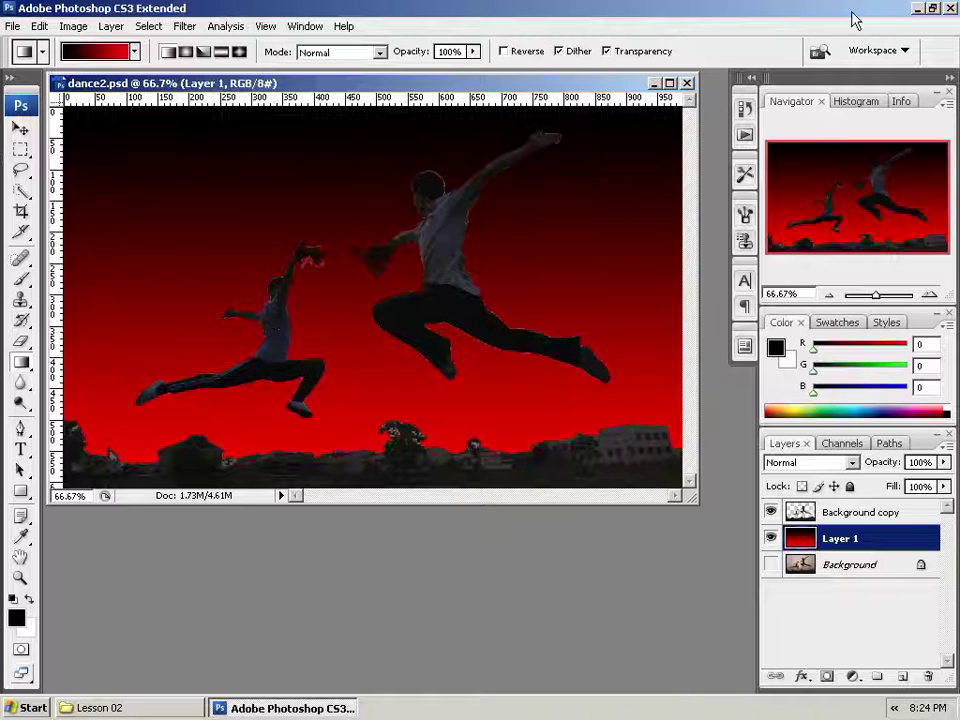
Close dance2.psd without saving changes and bring up the Open dialog.
click(687, 83)
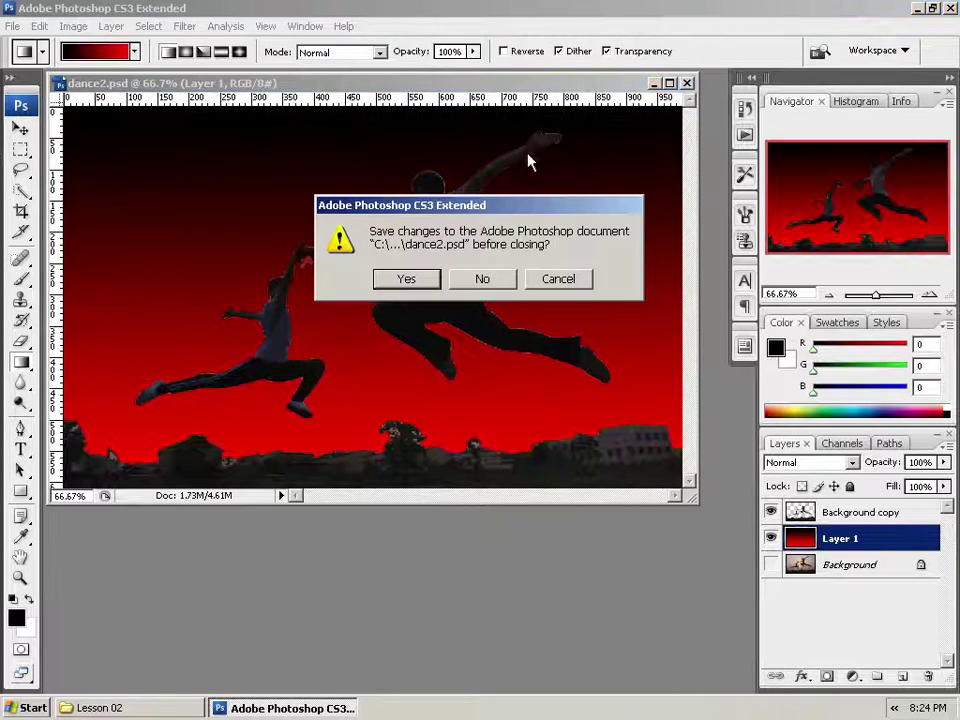
click(478, 281)
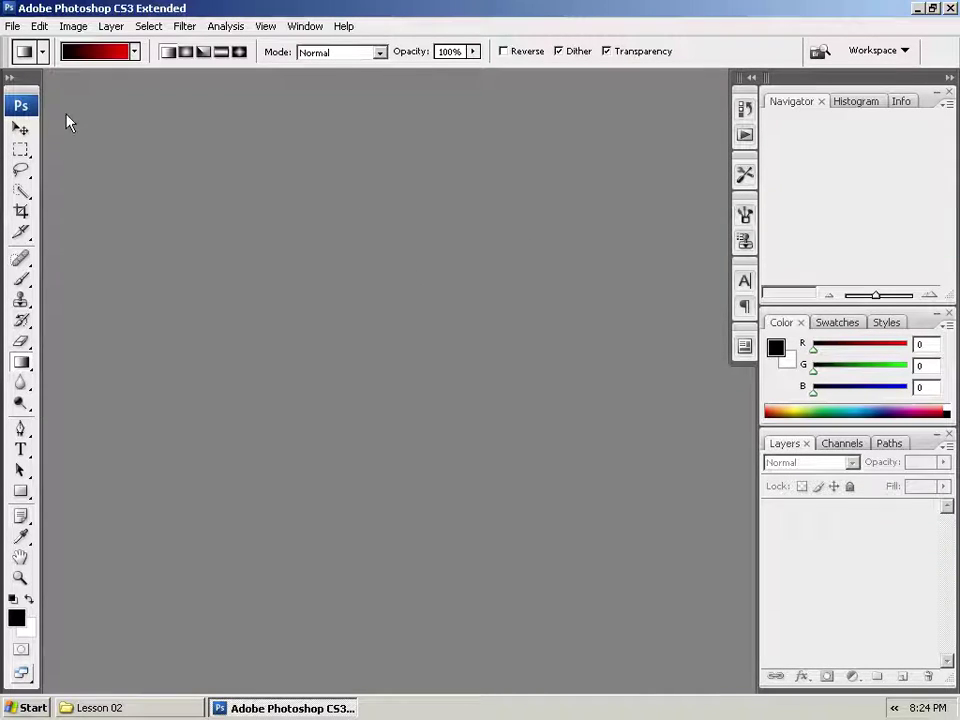
click(13, 26)
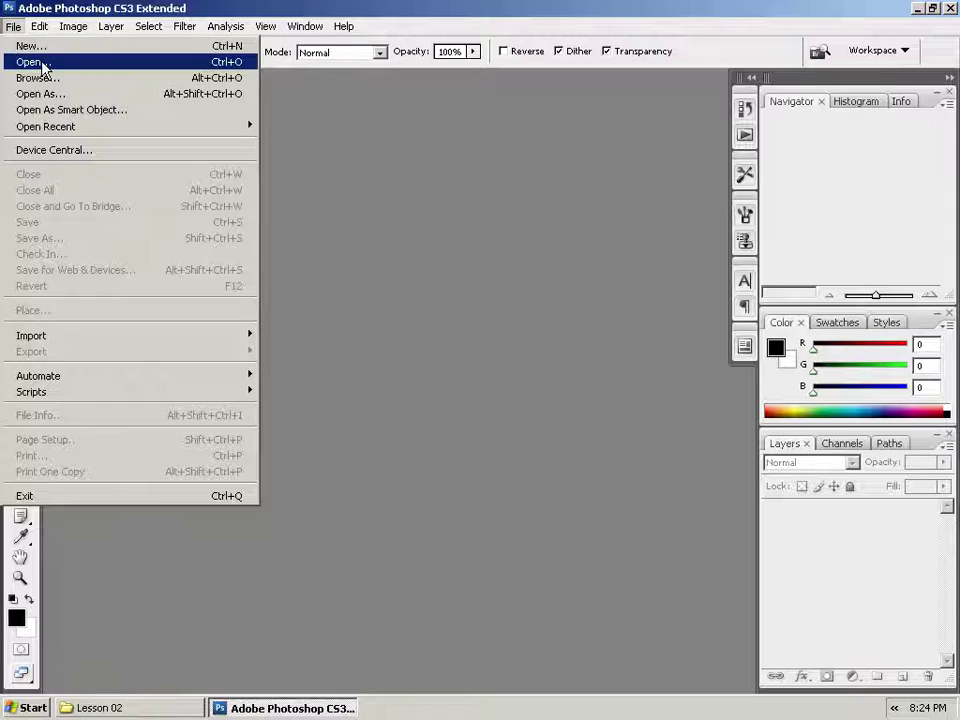
click(34, 62)
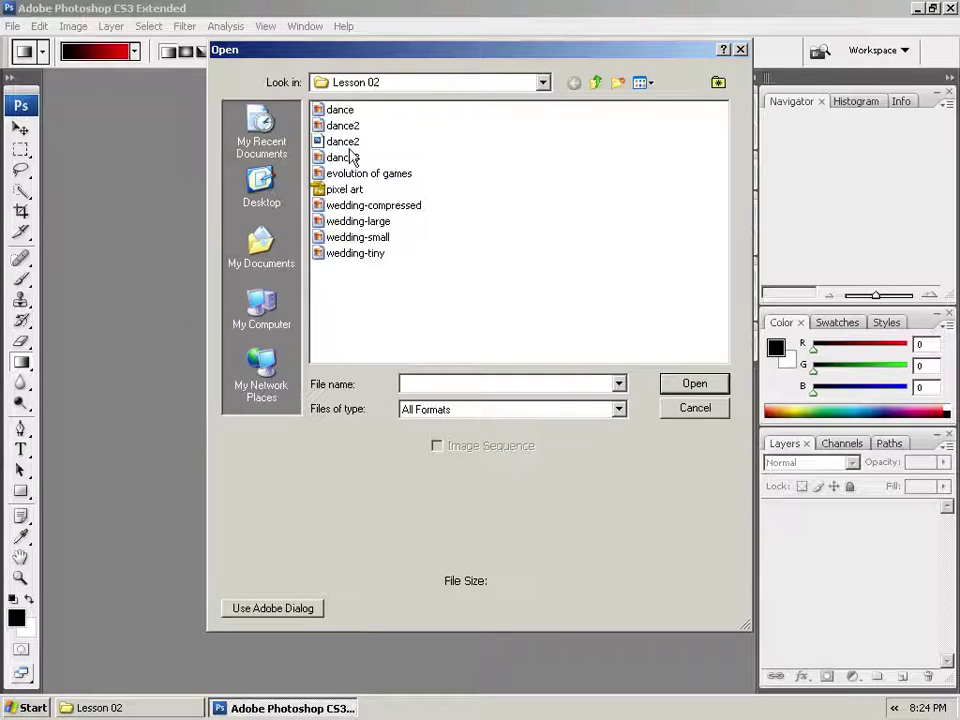
Show Details view and compare sizes: dance2.jpg 79 KB, dance3 62 KB, dance2.psd 2,796 KB.
click(640, 86)
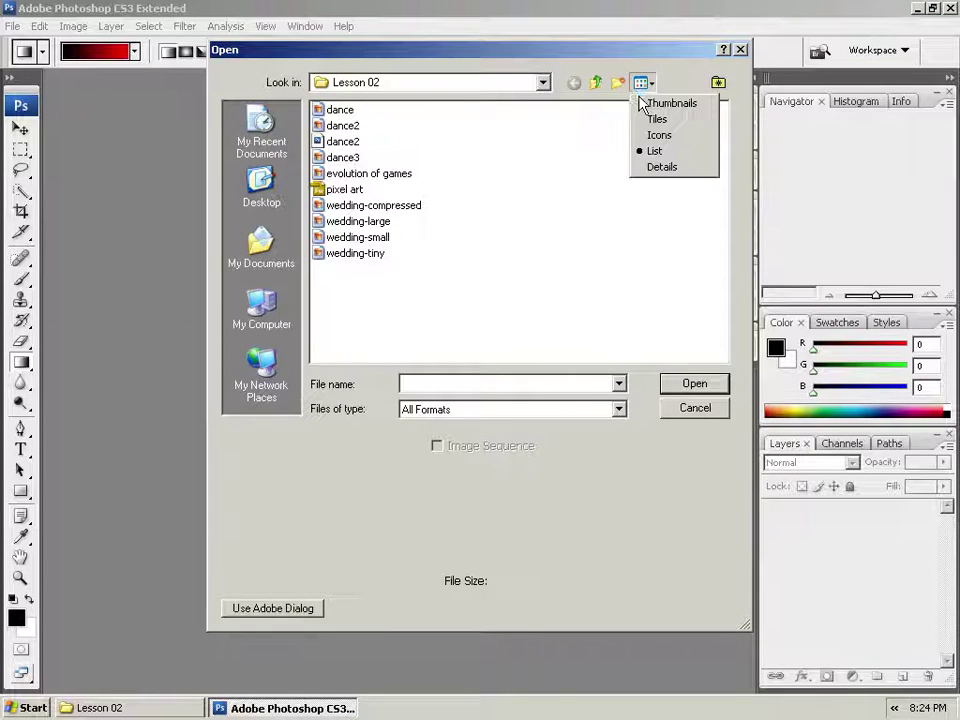
click(662, 166)
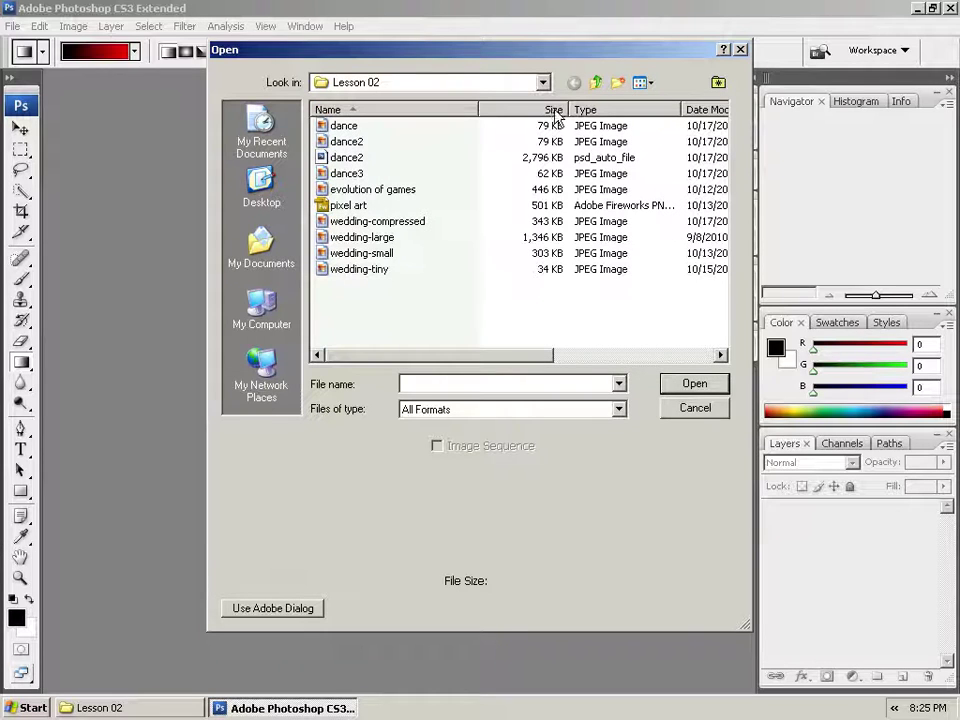
click(326, 127)
click(325, 141)
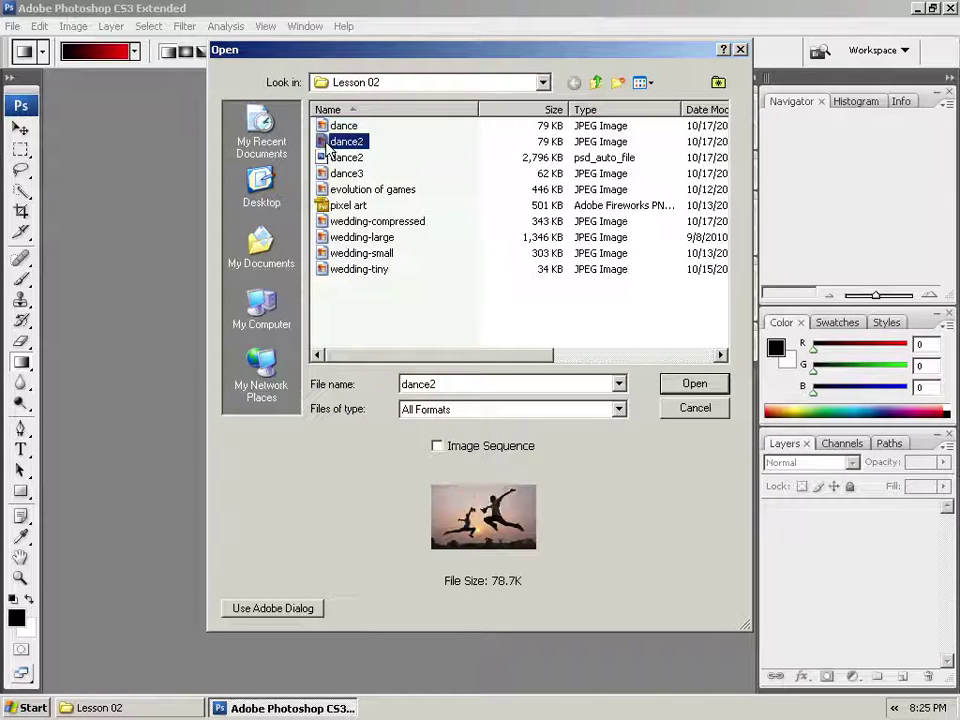
click(341, 175)
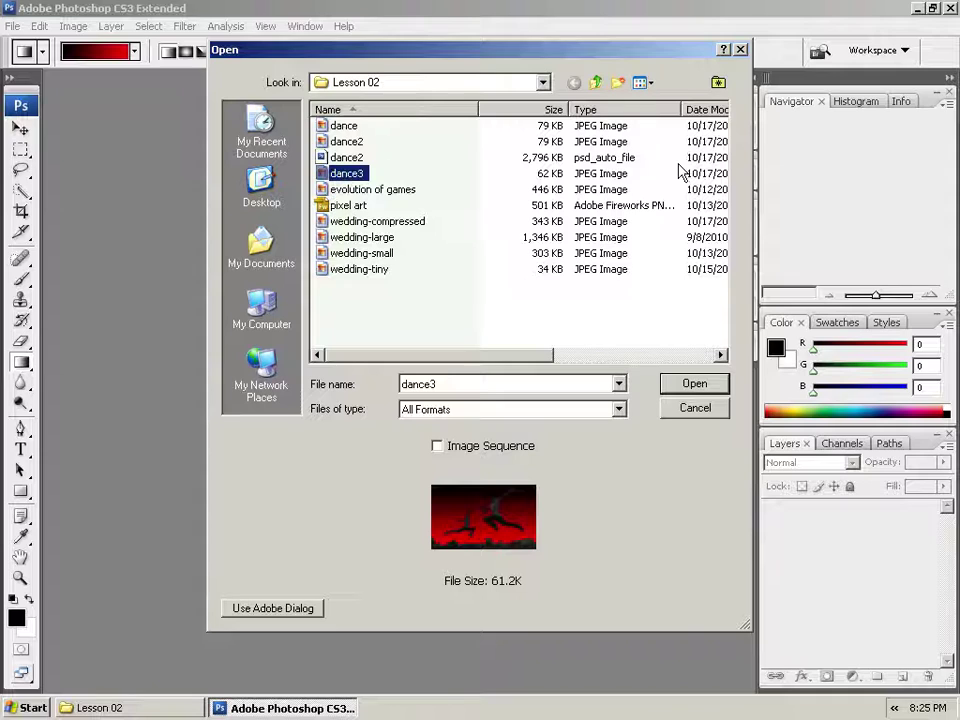
click(350, 158)
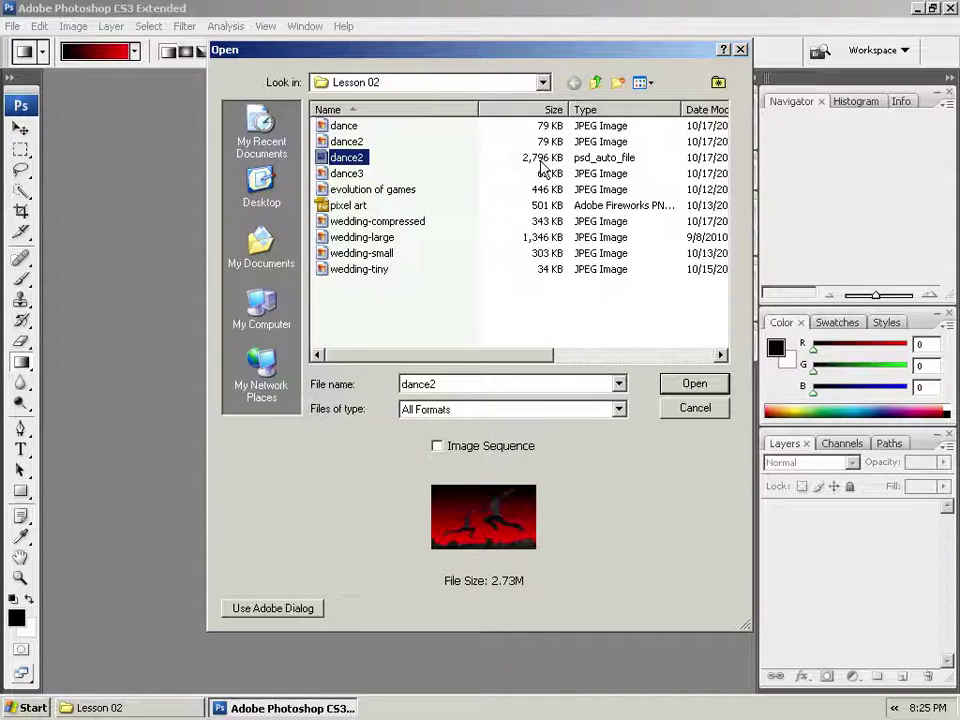